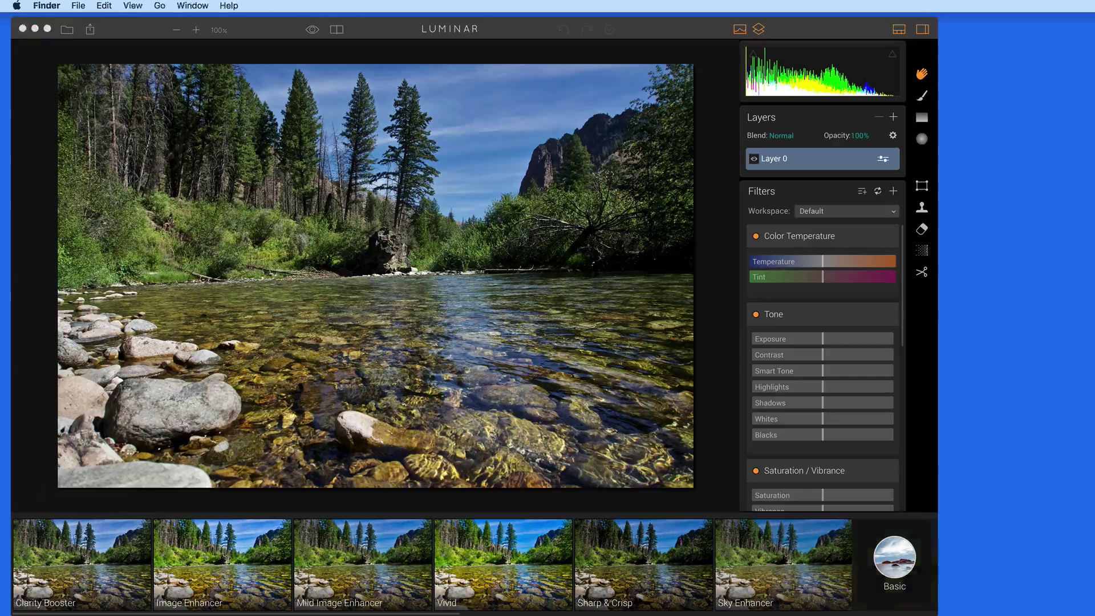
Step: Bring the Luminar window with the river landscape photo to the front
click(139, 33)
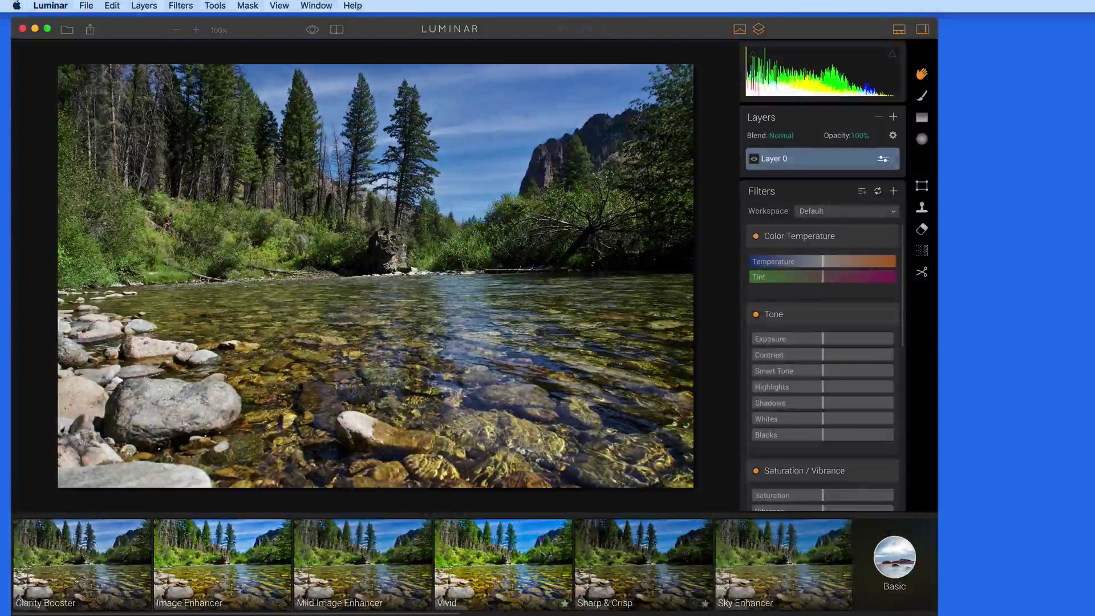
Step: Apply the Vivid preset at Amount 97 and mark it as a favourite
click(541, 554)
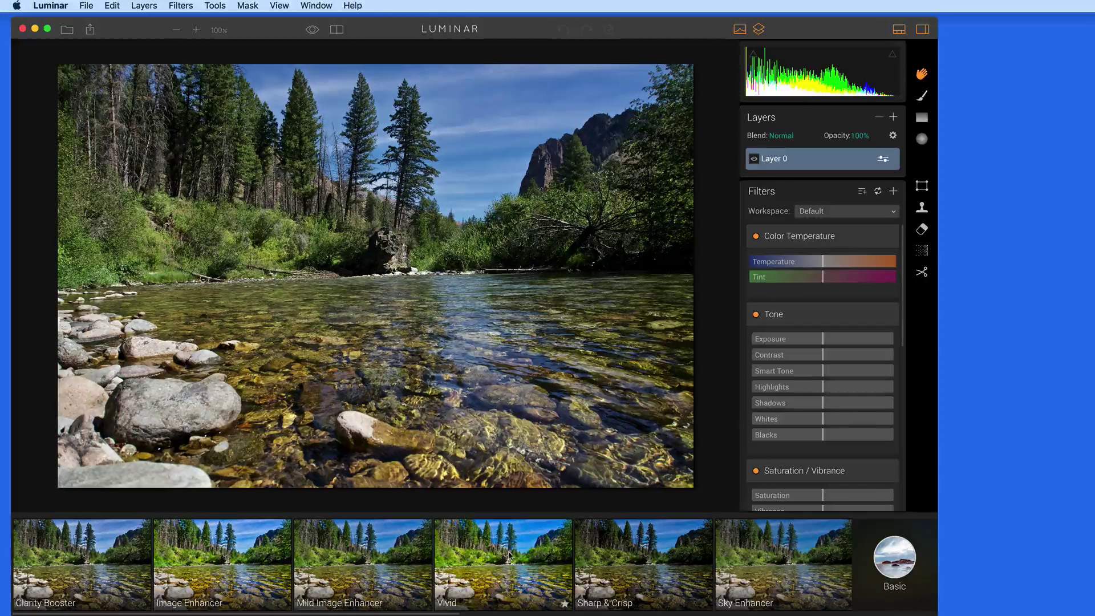
click(509, 554)
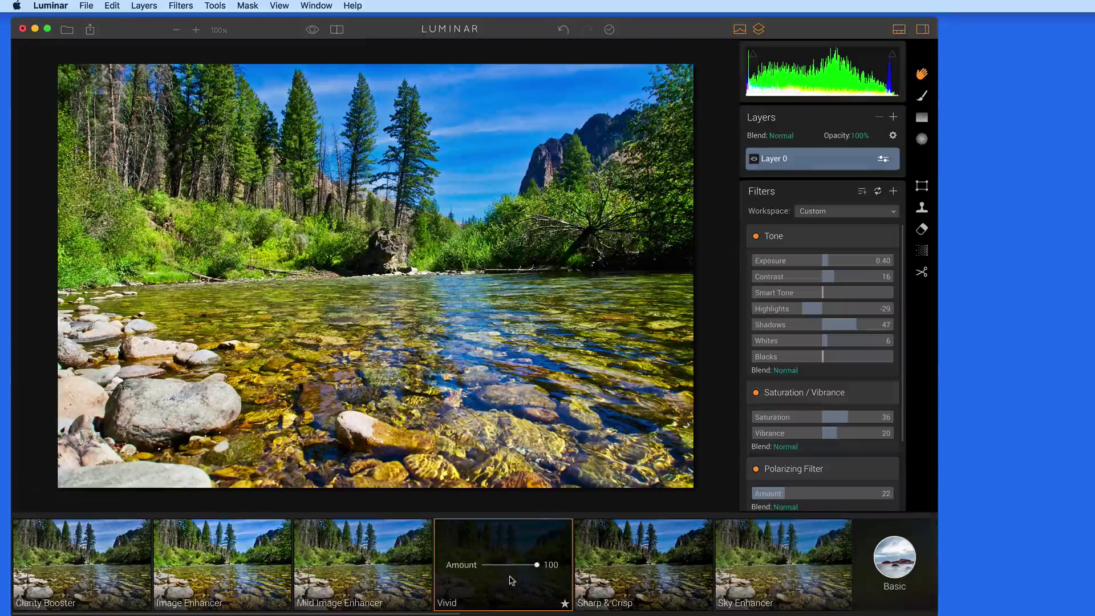
mouse_move(536, 568)
mouse_down()
mouse_move(475, 568)
mouse_move(534, 569)
mouse_up()
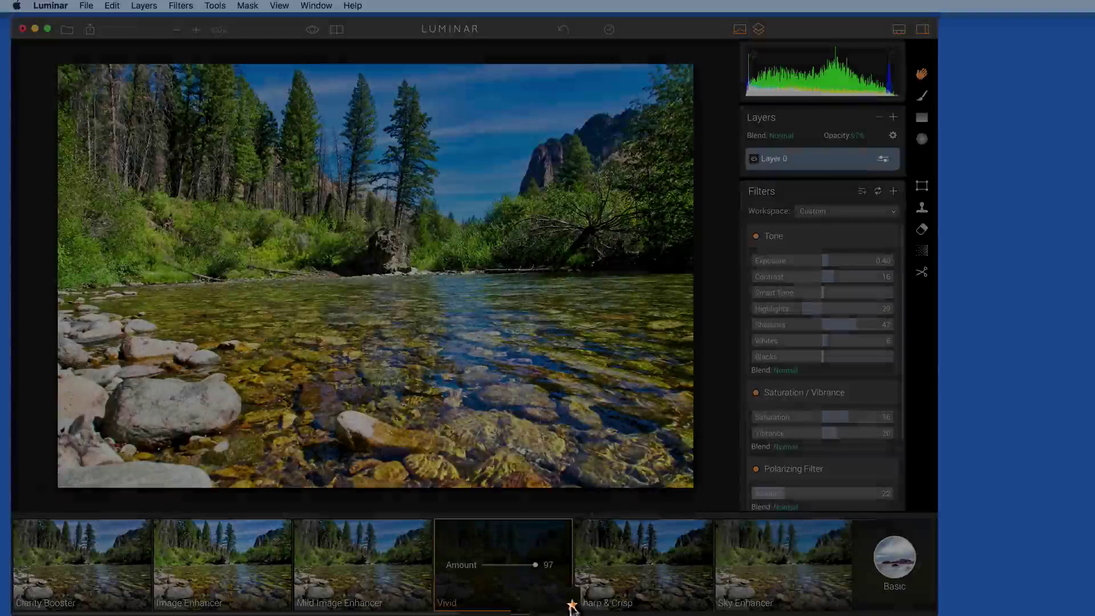
click(564, 604)
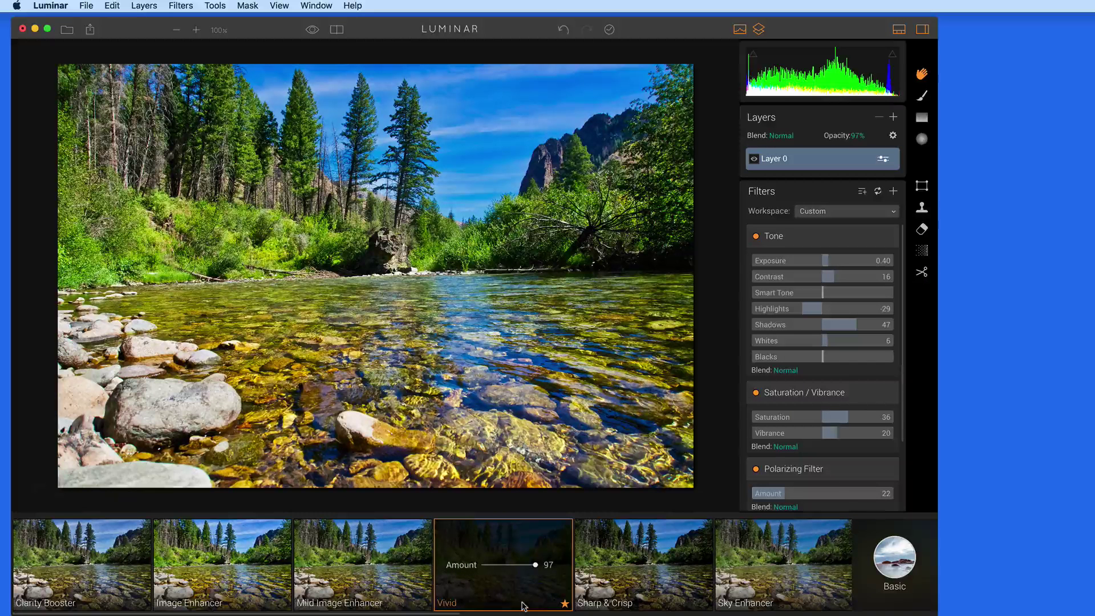
Step: In the Outdoor collection, compare Bright Day, Abandoned Place and Fix Dark Landscape, keeping Bright Day
click(905, 571)
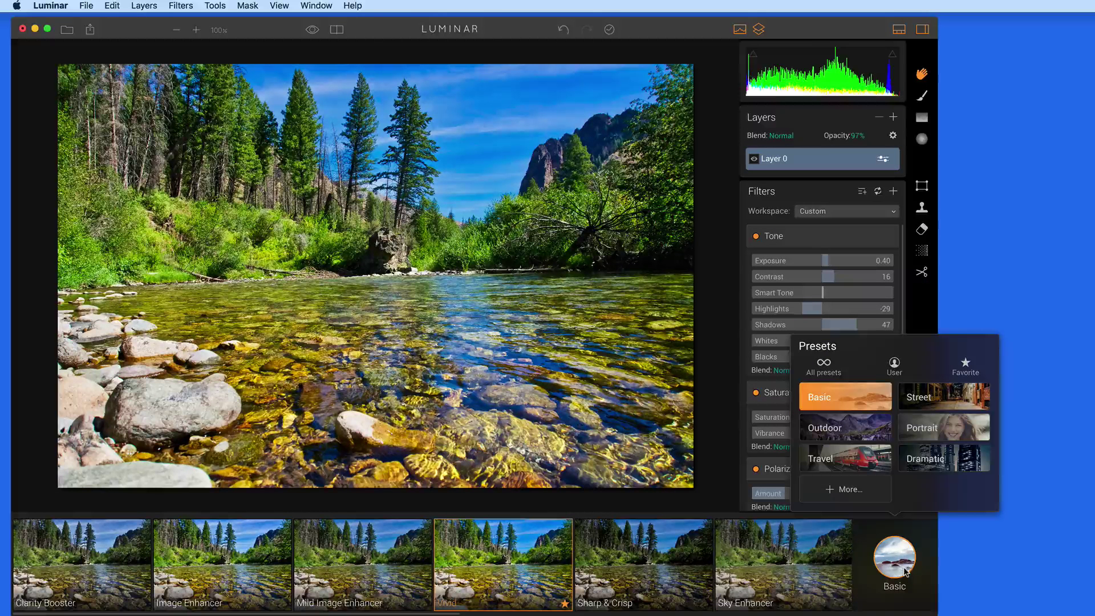
click(849, 432)
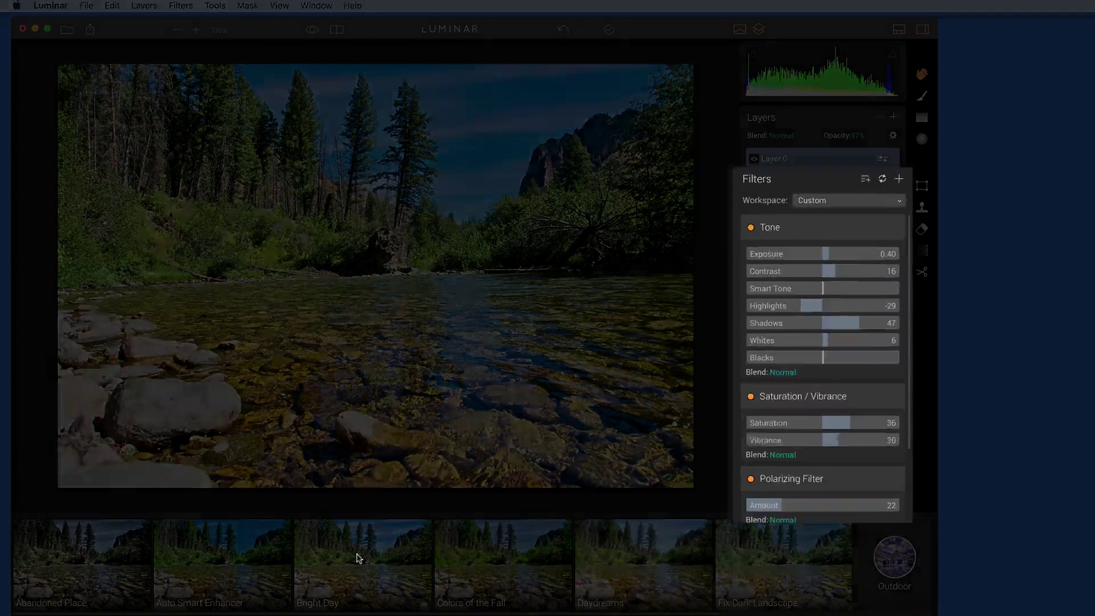
click(359, 558)
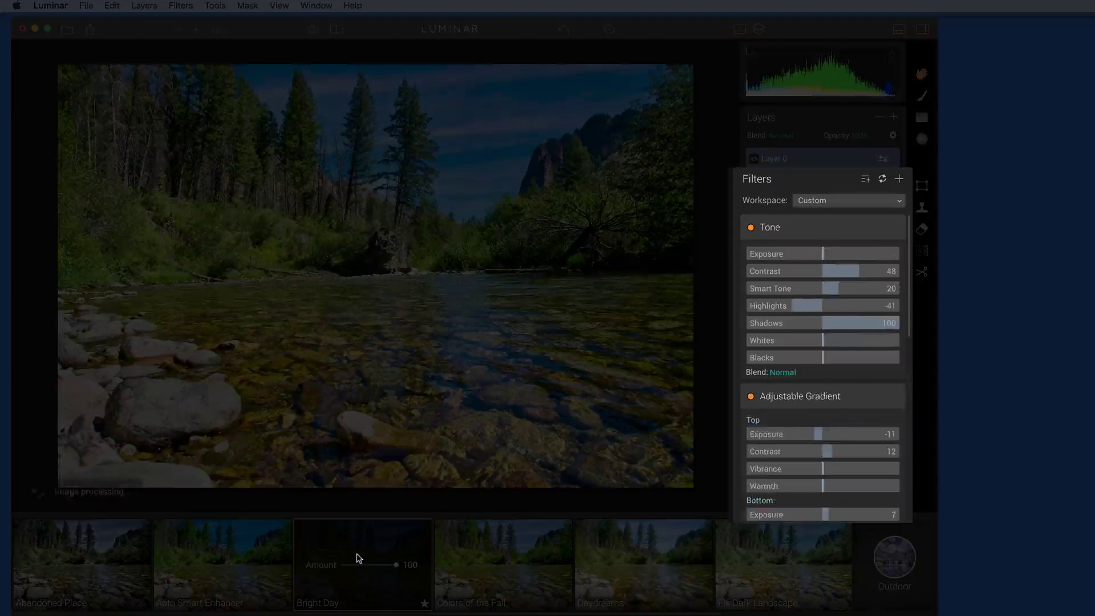
scroll(759, 322, down, 2)
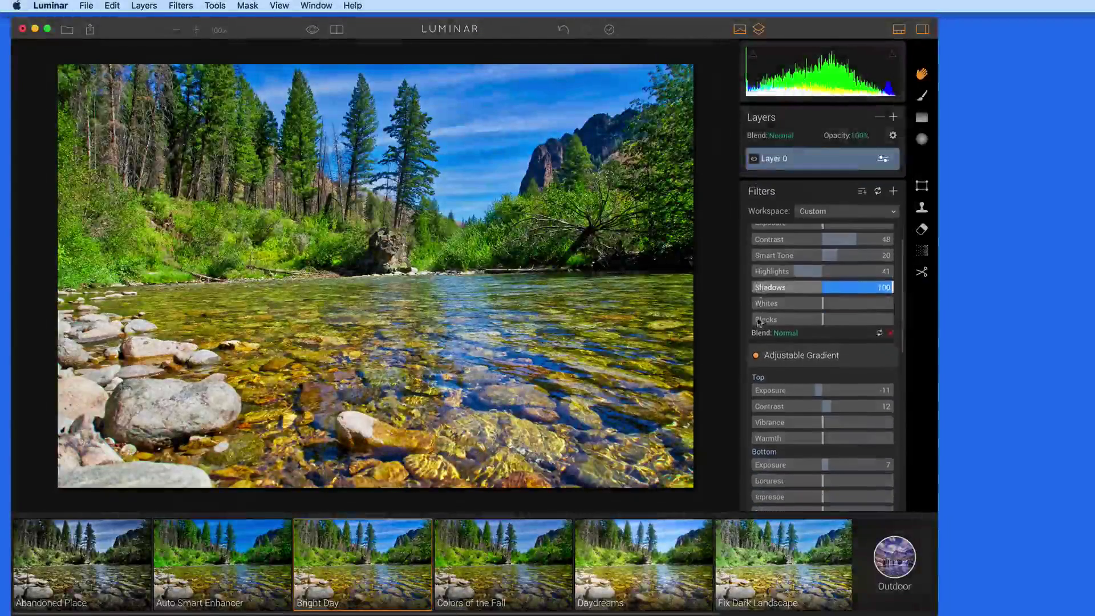
key(super+alt+h)
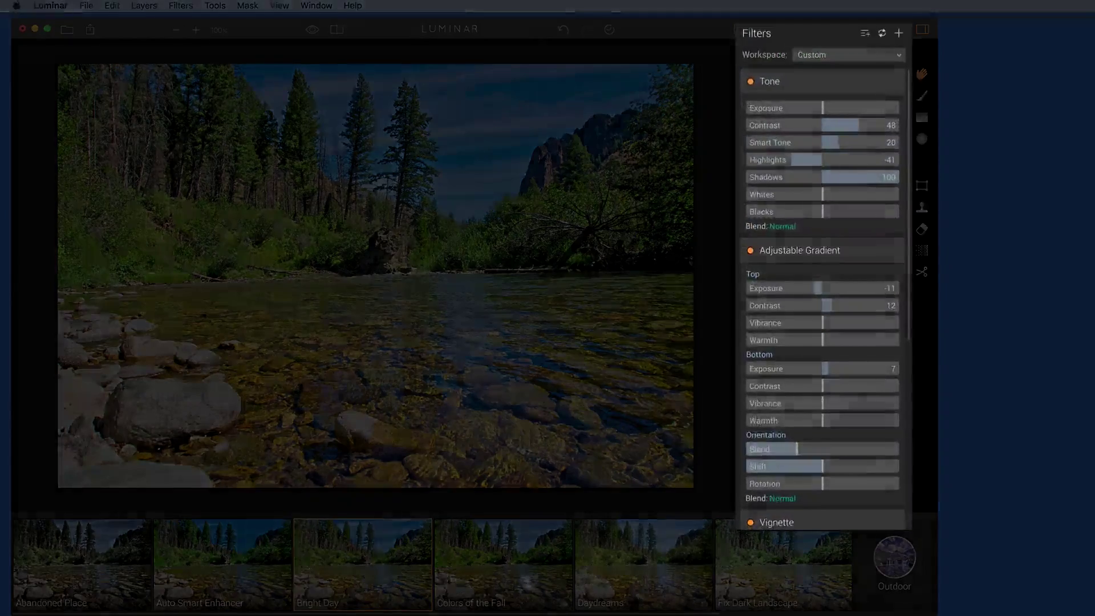
click(79, 555)
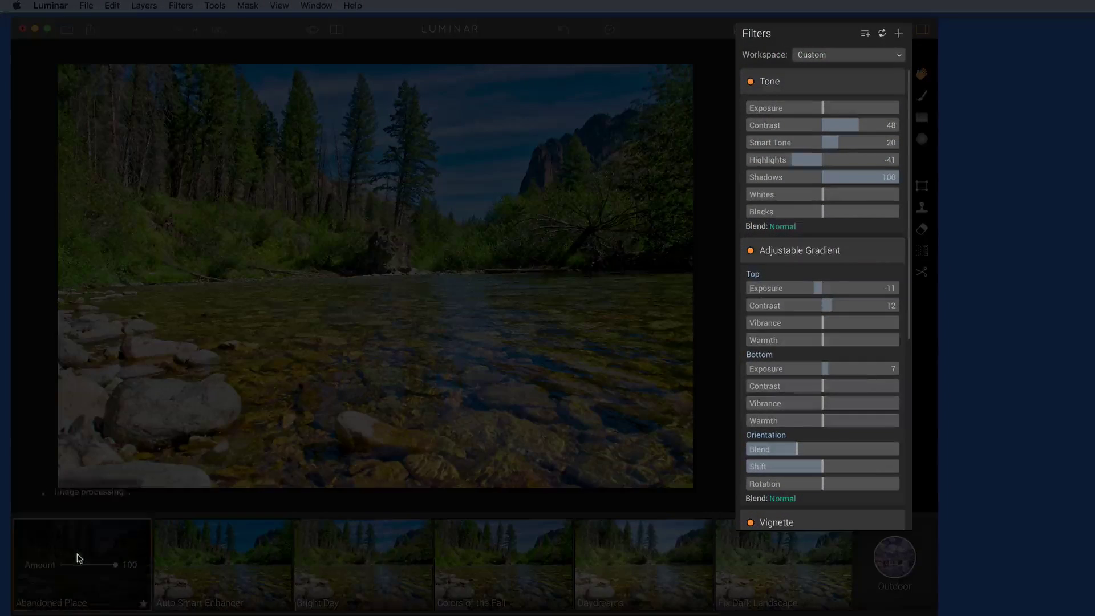
click(777, 572)
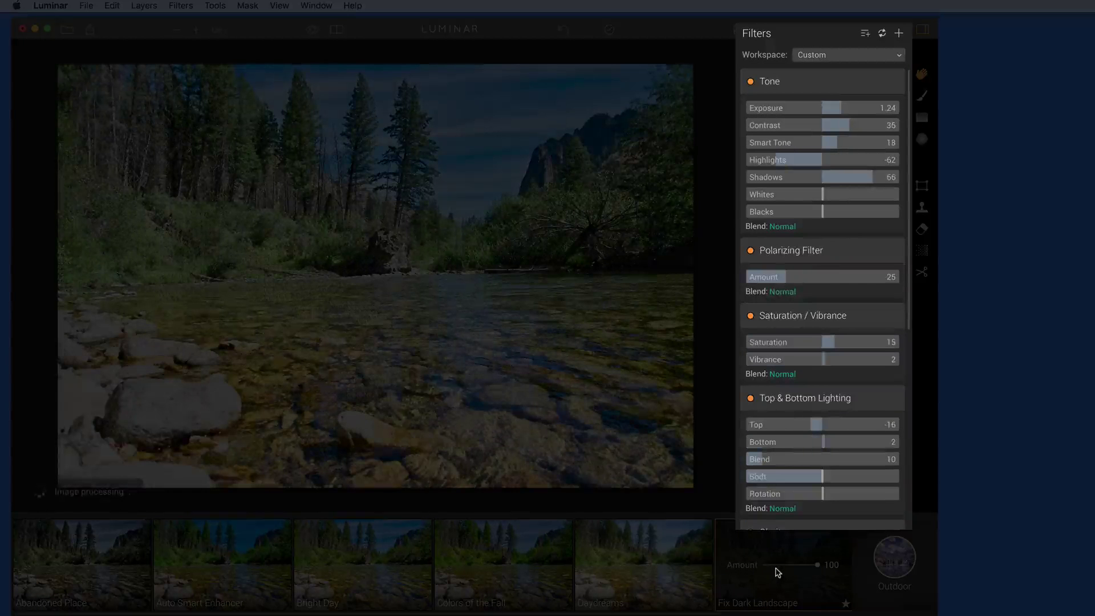
click(375, 570)
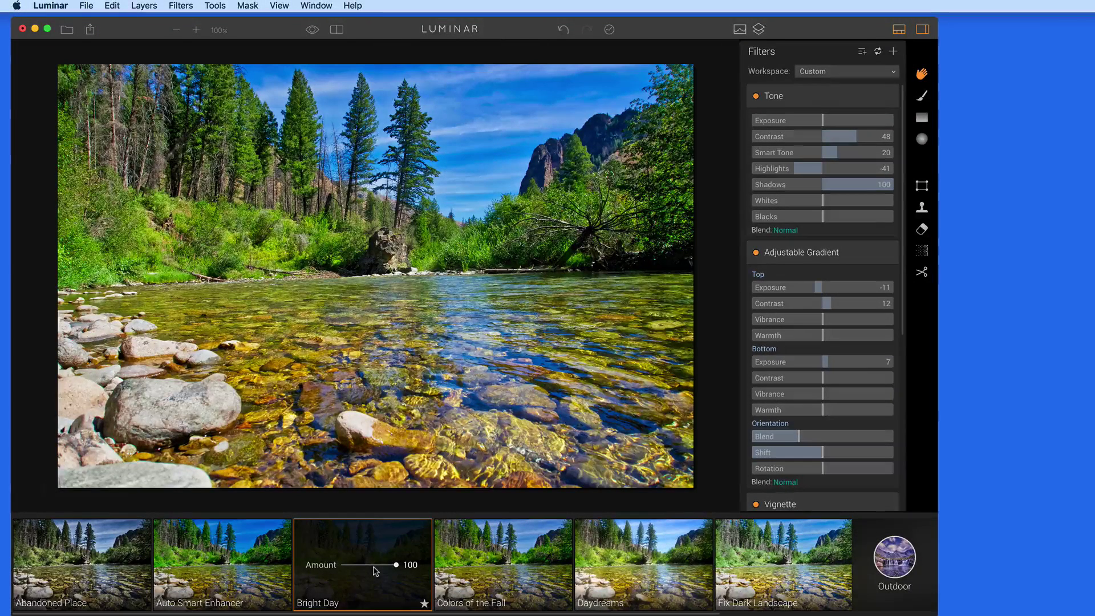
Step: Apply Auto Smart Enhancer, then set Polarizing Filter to 36 and Foliage Enhancer to Hue 6, Amount 22
click(222, 565)
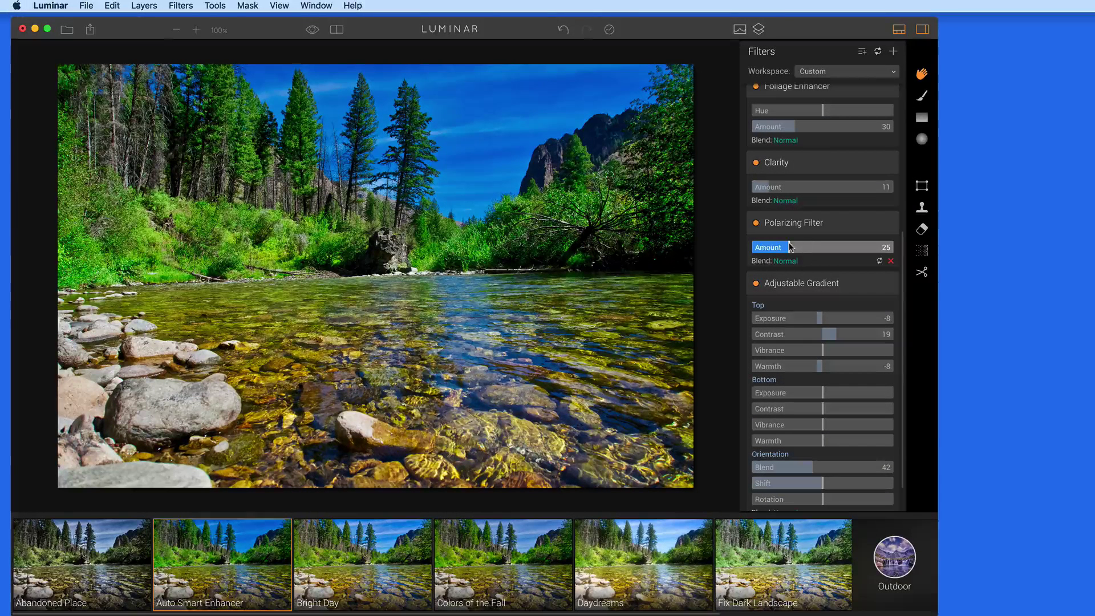
mouse_move(789, 247)
mouse_down()
mouse_move(768, 250)
mouse_move(806, 254)
mouse_up()
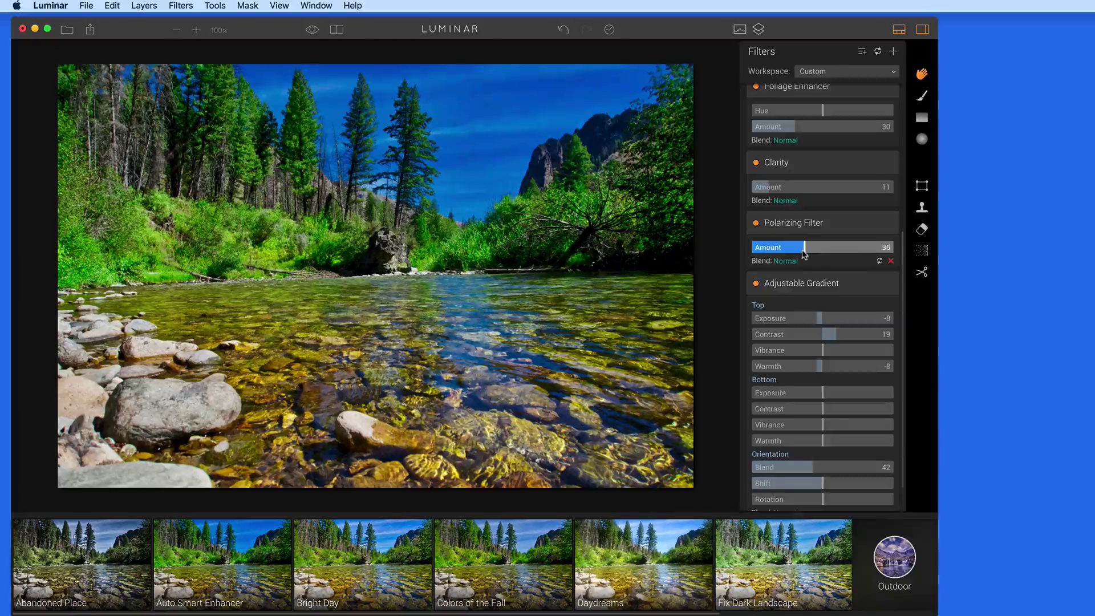
scroll(812, 228, up, 3)
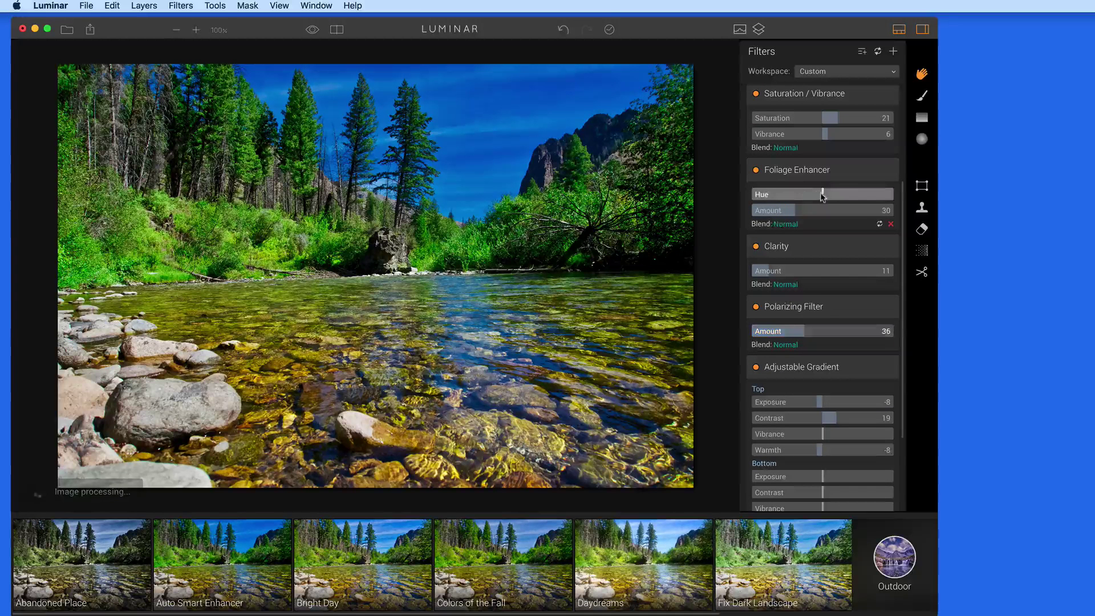
drag(822, 196, 779, 212)
scroll(748, 340, down, 3)
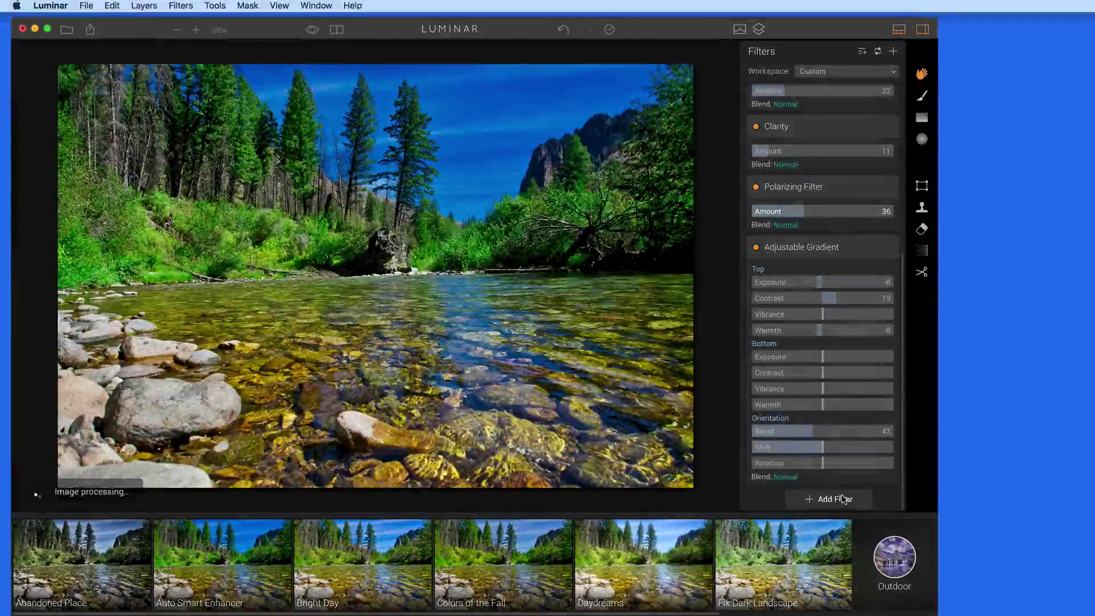
Step: Add a Vignette filter at Amount -59, then switch it off
click(845, 499)
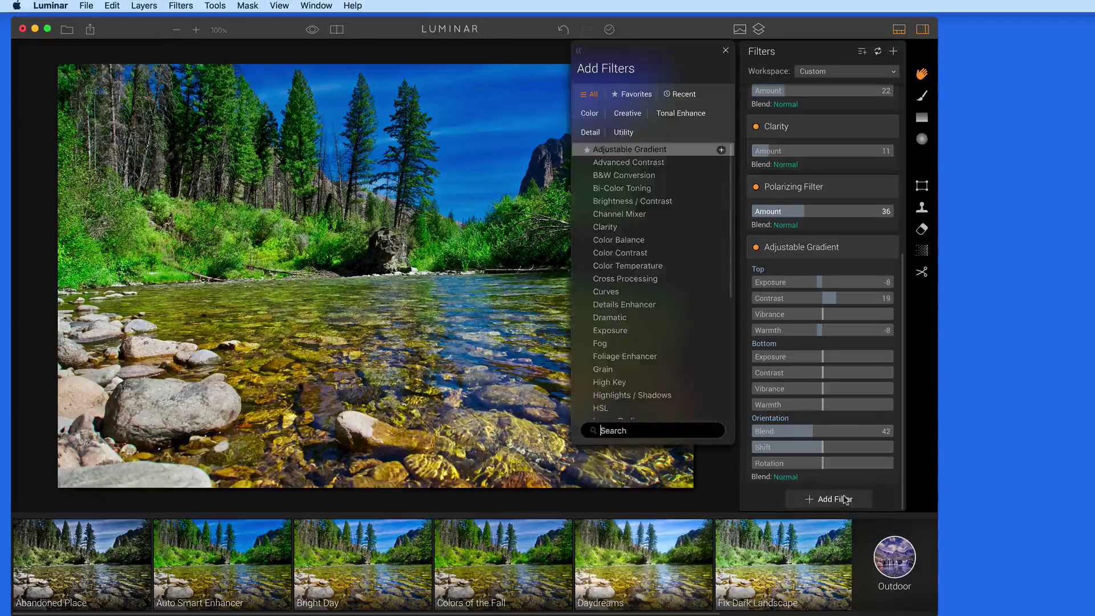
scroll(638, 399, down, 5)
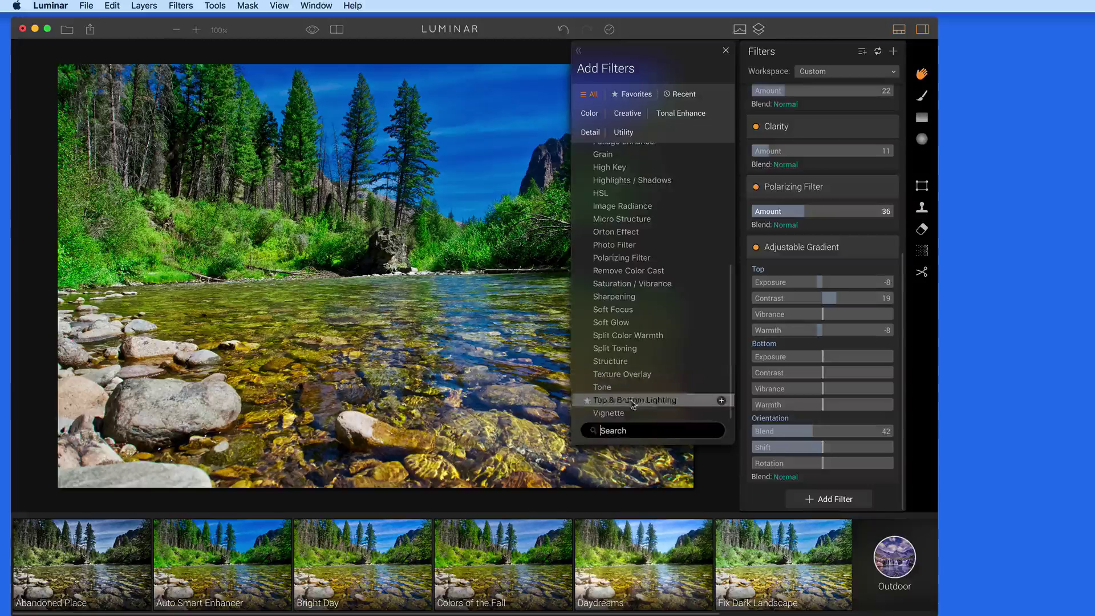
click(623, 413)
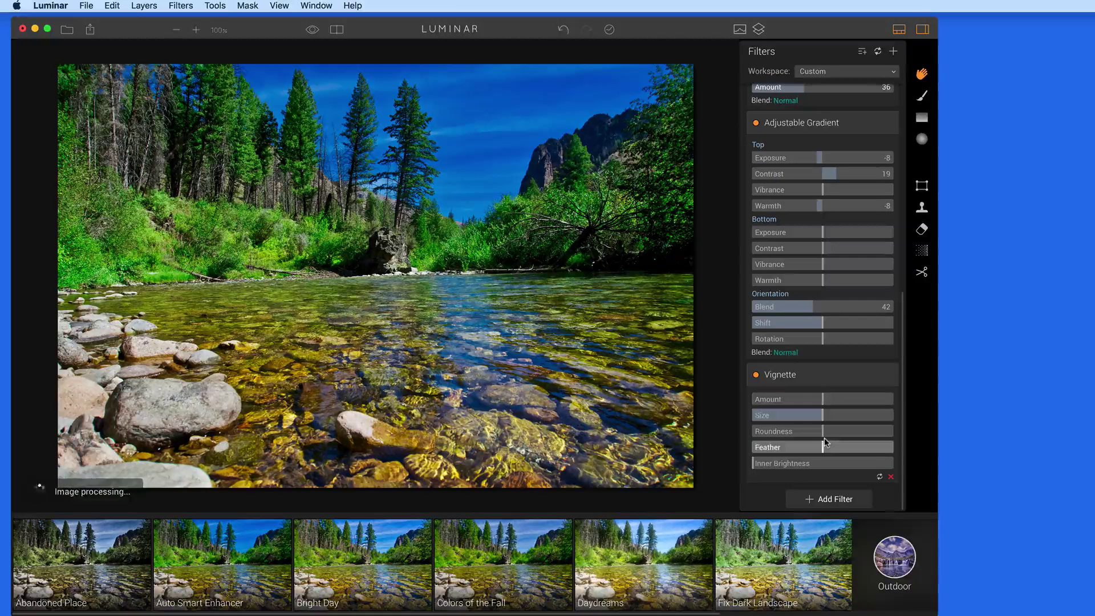
drag(822, 399, 781, 401)
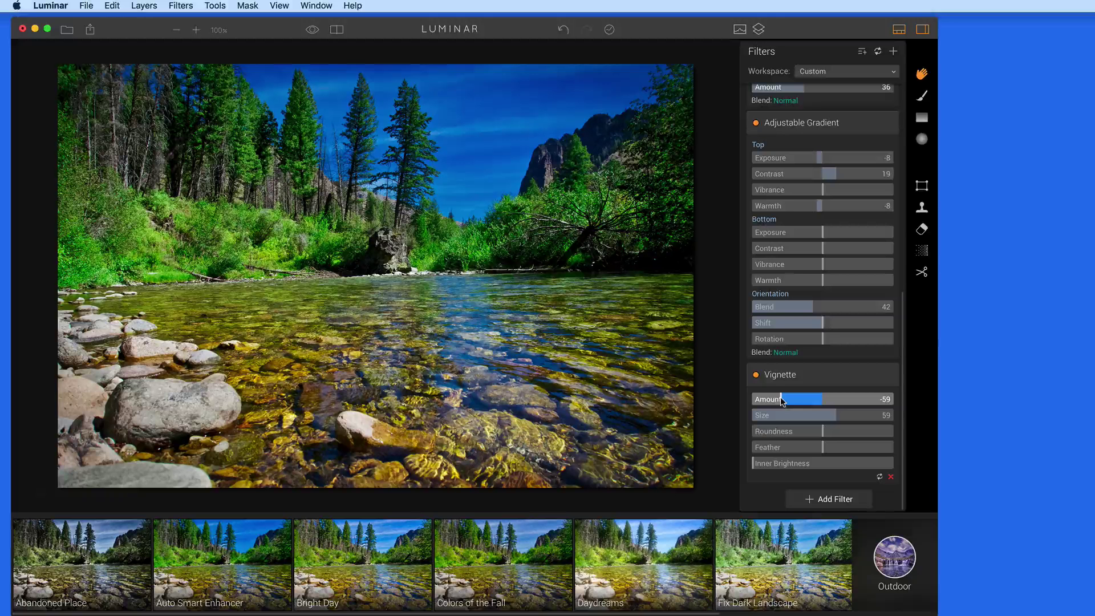
click(755, 374)
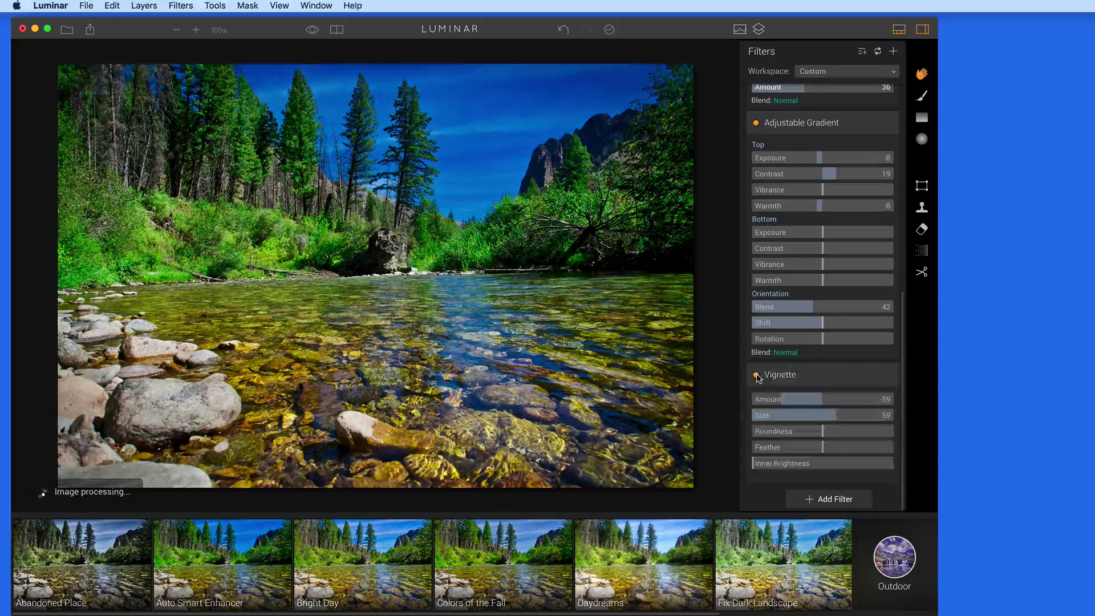
scroll(752, 332, up, 10)
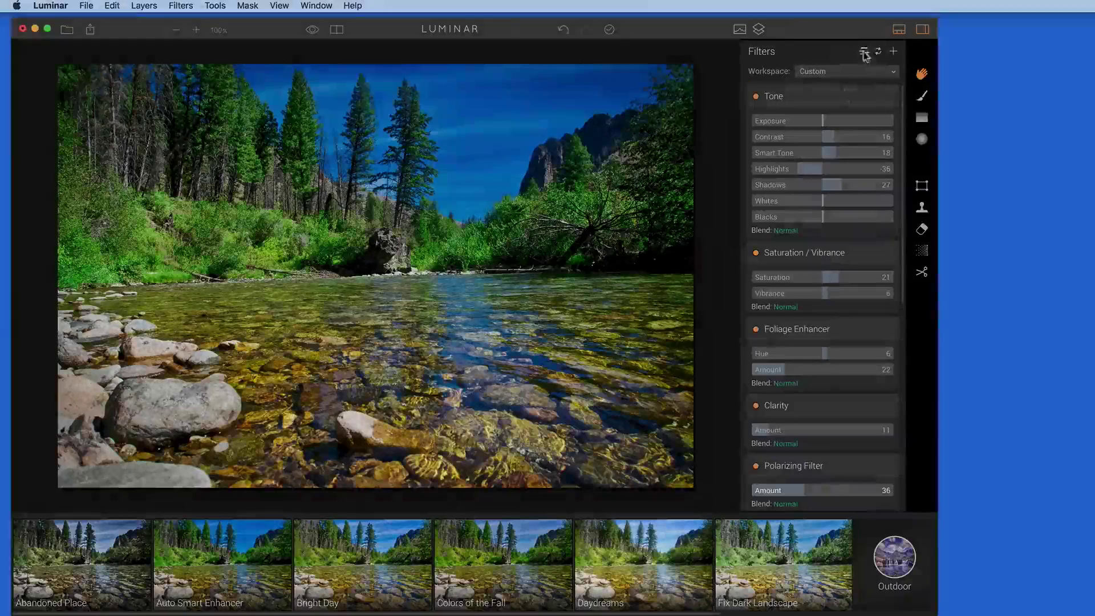
Step: Save the current filter settings as a new preset named 'Vivid Landscape Vignette'
click(862, 51)
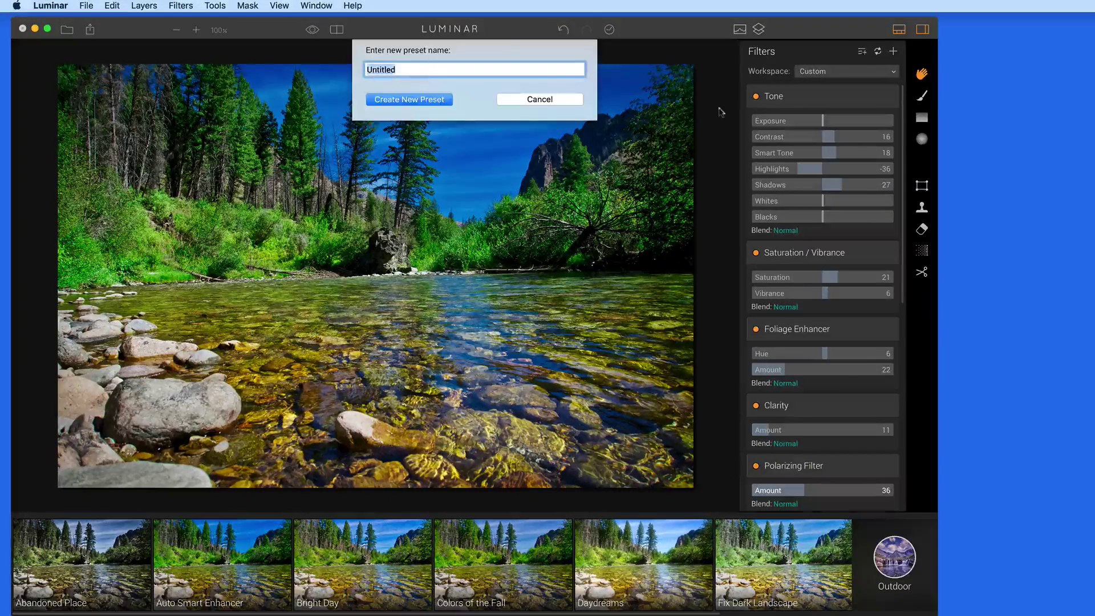
text(Vivid Landscape Vignett)
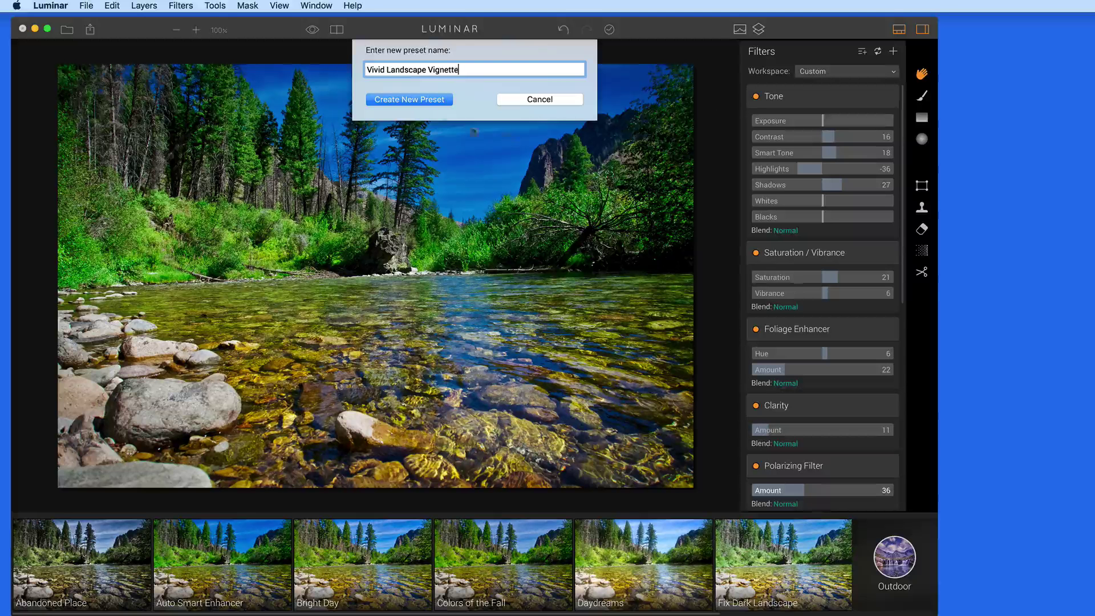
click(422, 98)
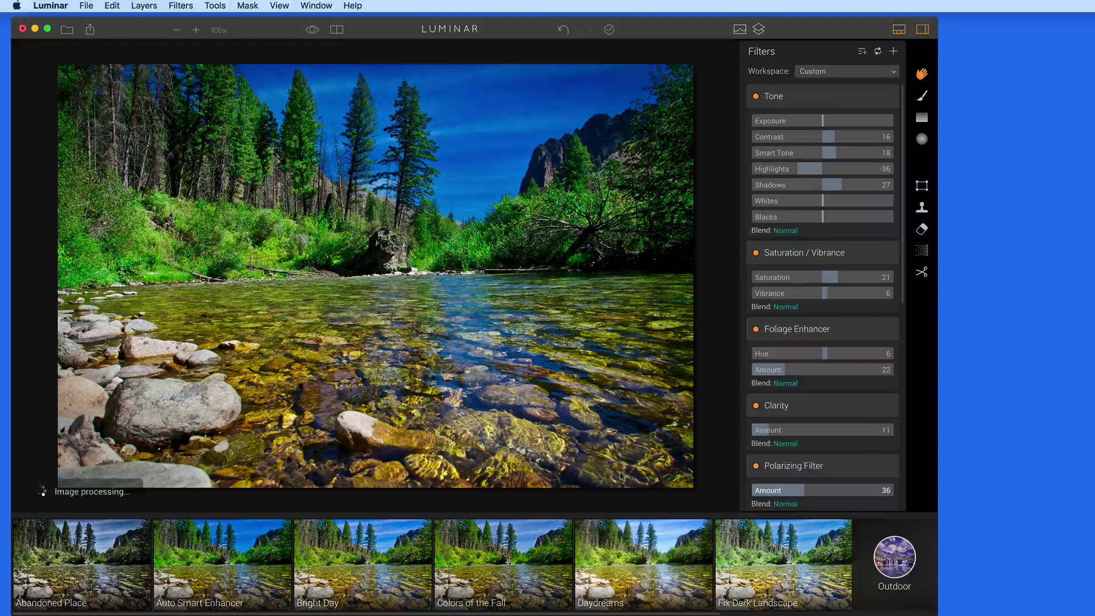
click(898, 559)
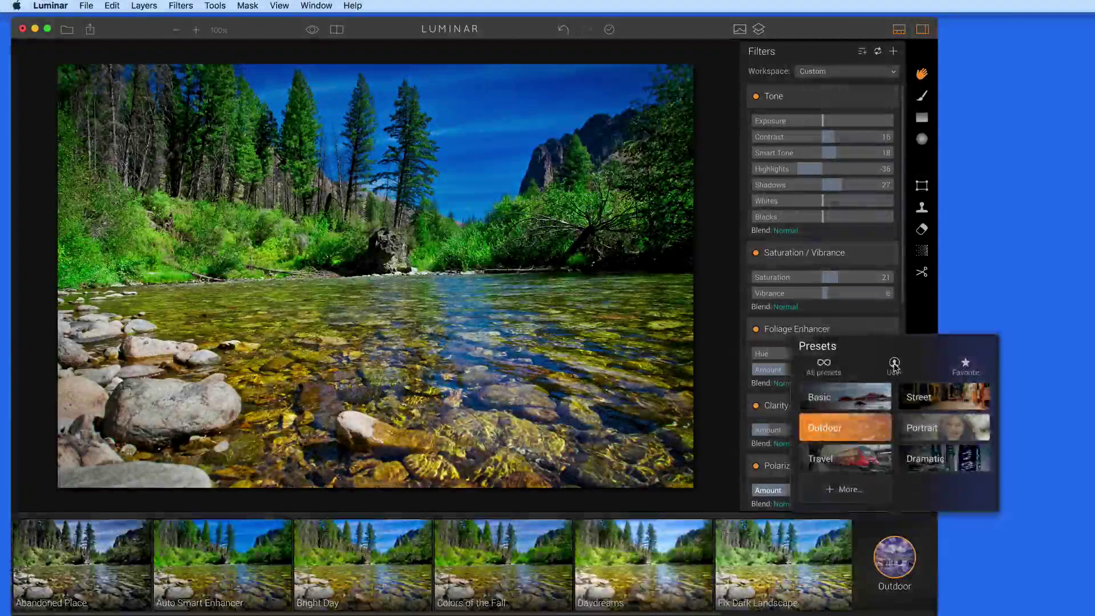
Step: Check Vivid Landscape Vignette under User presets, then return to the Outdoor preset collection
click(892, 378)
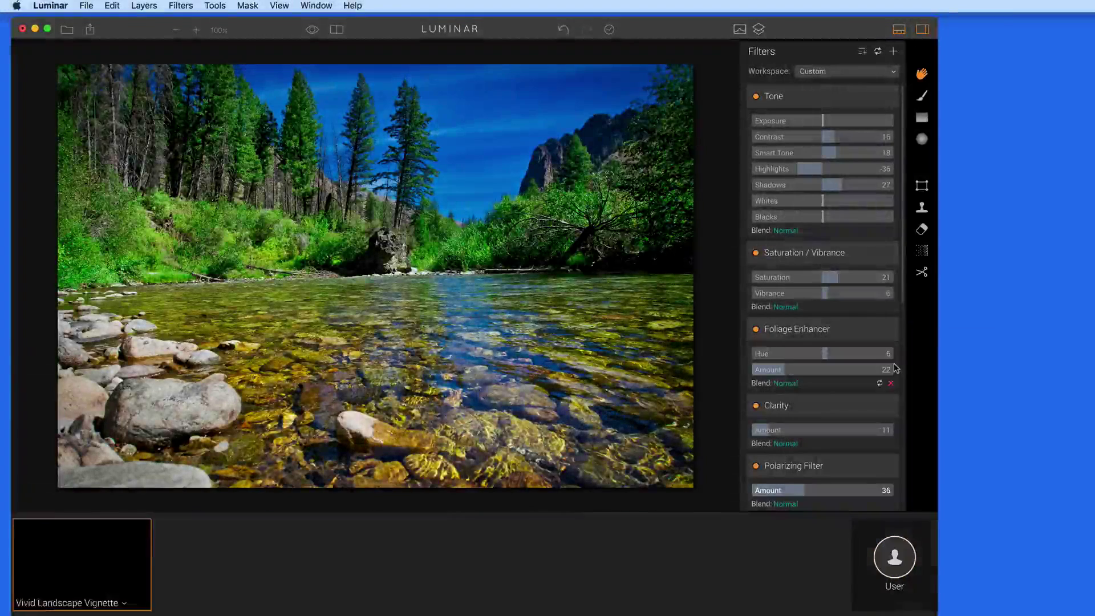
mouse_move(128, 570)
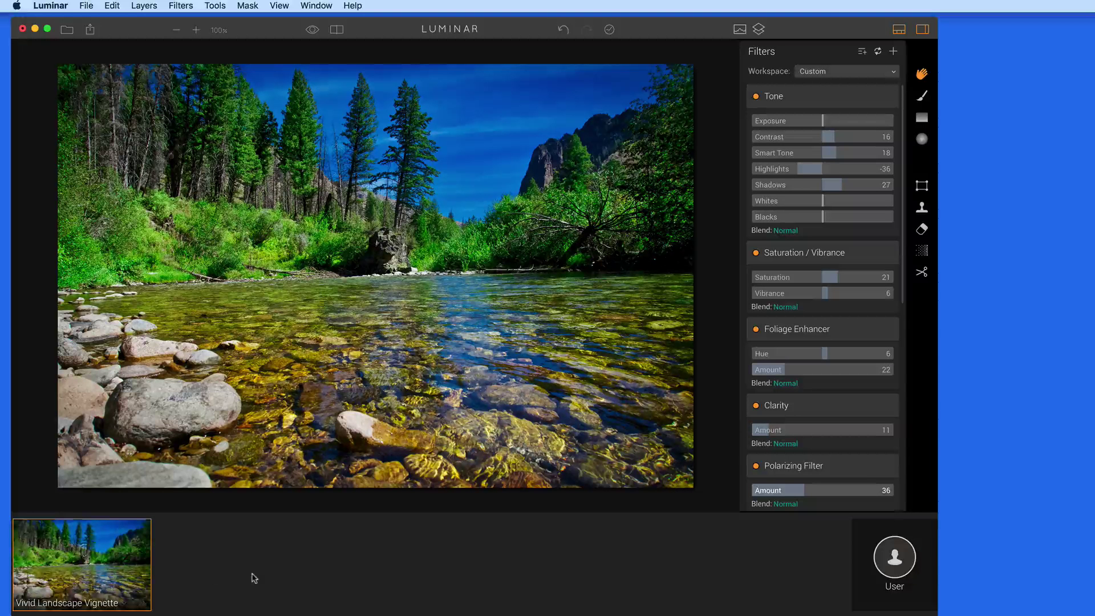
scroll(771, 404, down, 3)
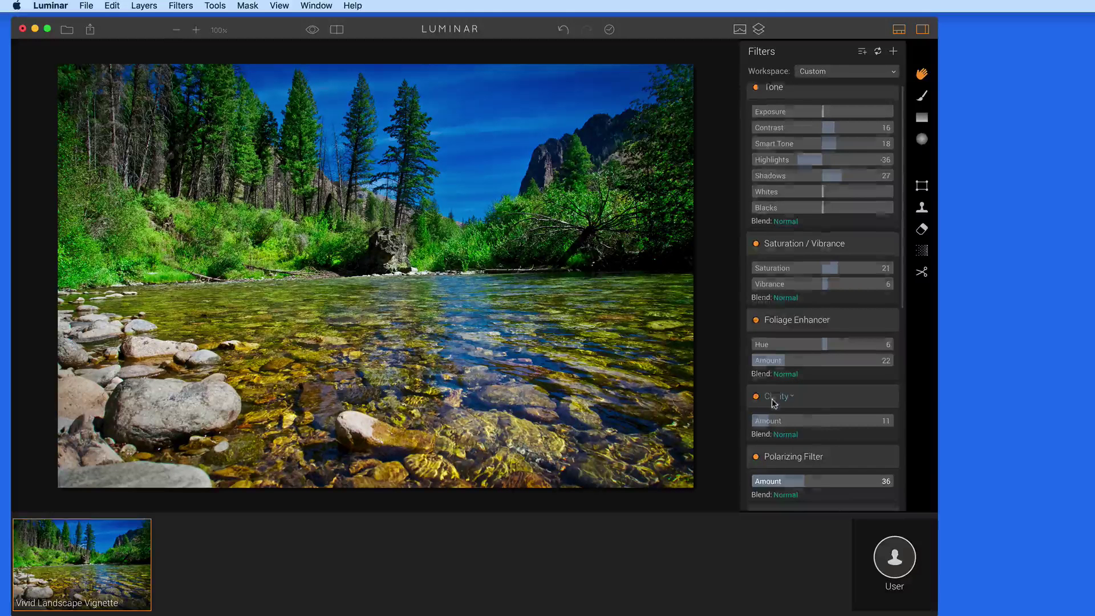
scroll(774, 404, up, 3)
click(887, 554)
click(827, 441)
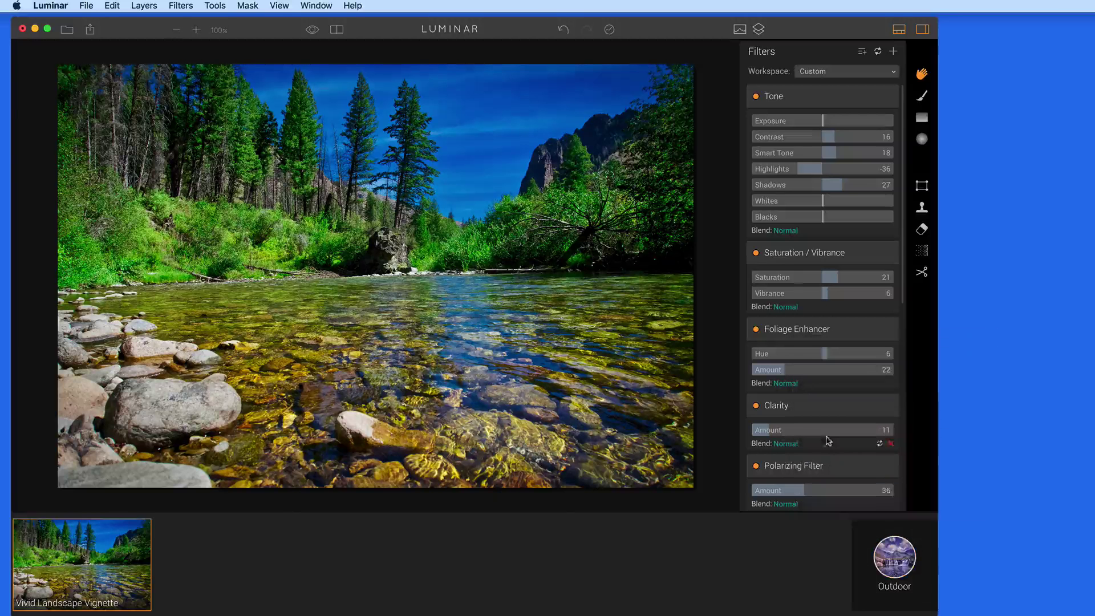
click(799, 75)
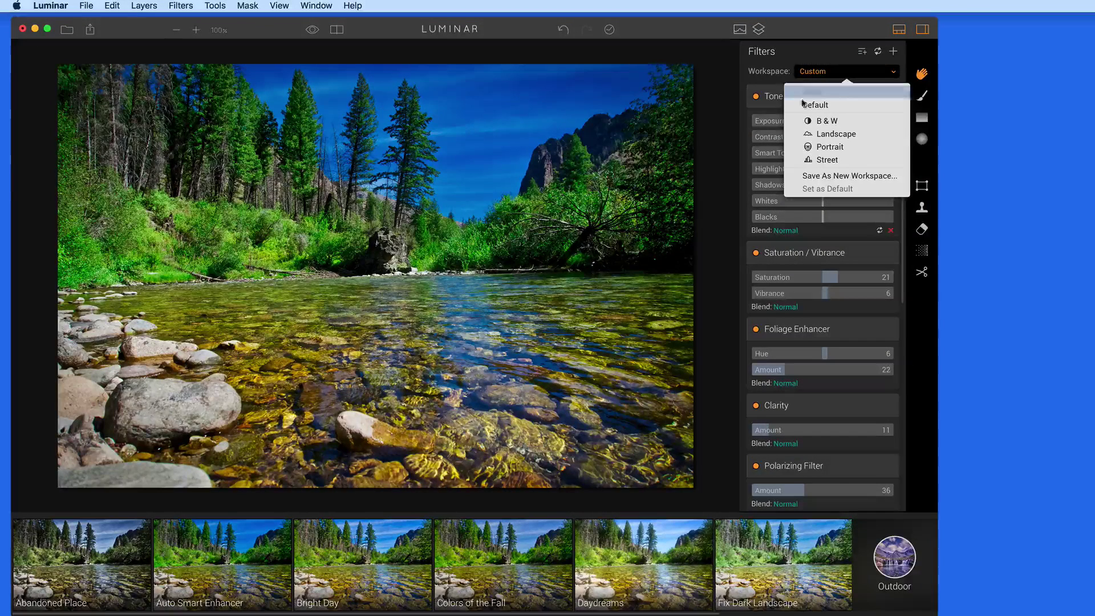
Step: Load the Landscape workspace and review its Color Temperature, Tone, Saturation, Polarizing and Foliage filters
click(801, 135)
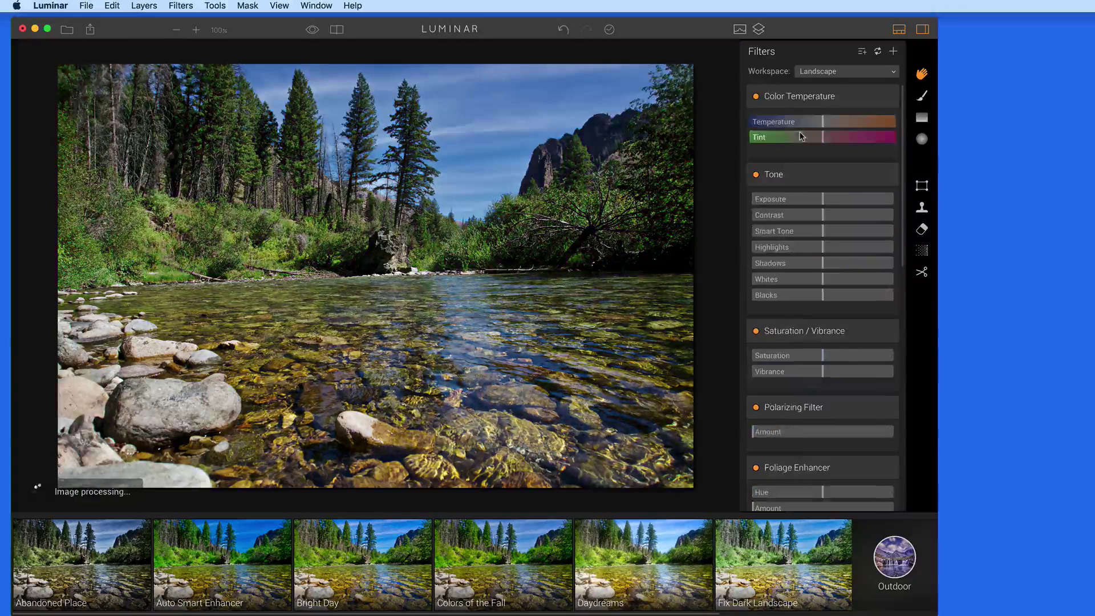
scroll(743, 165, down, 2)
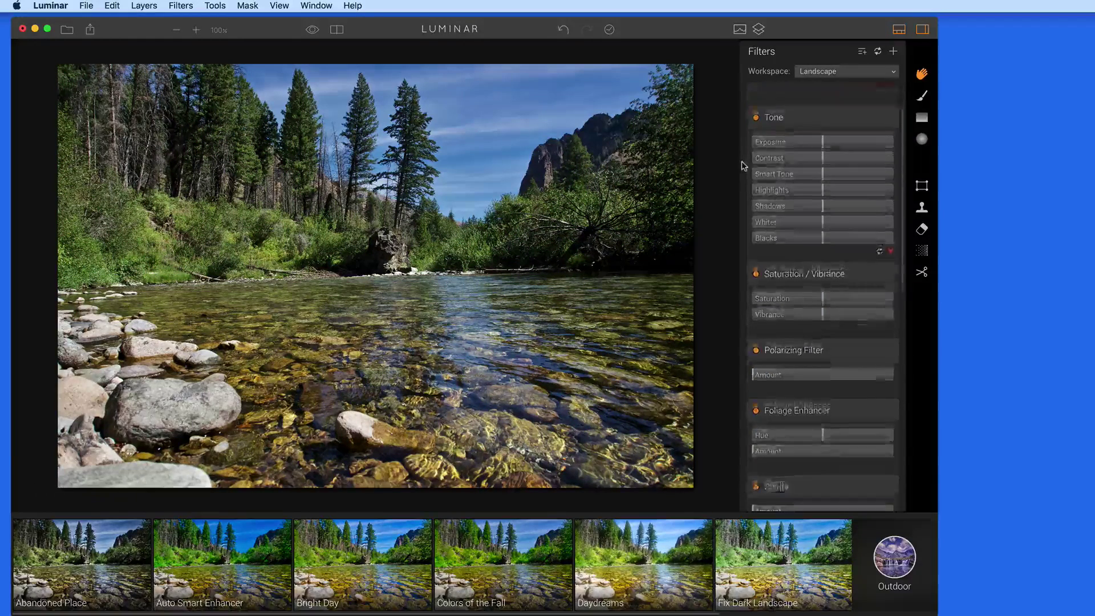
scroll(744, 165, down, 10)
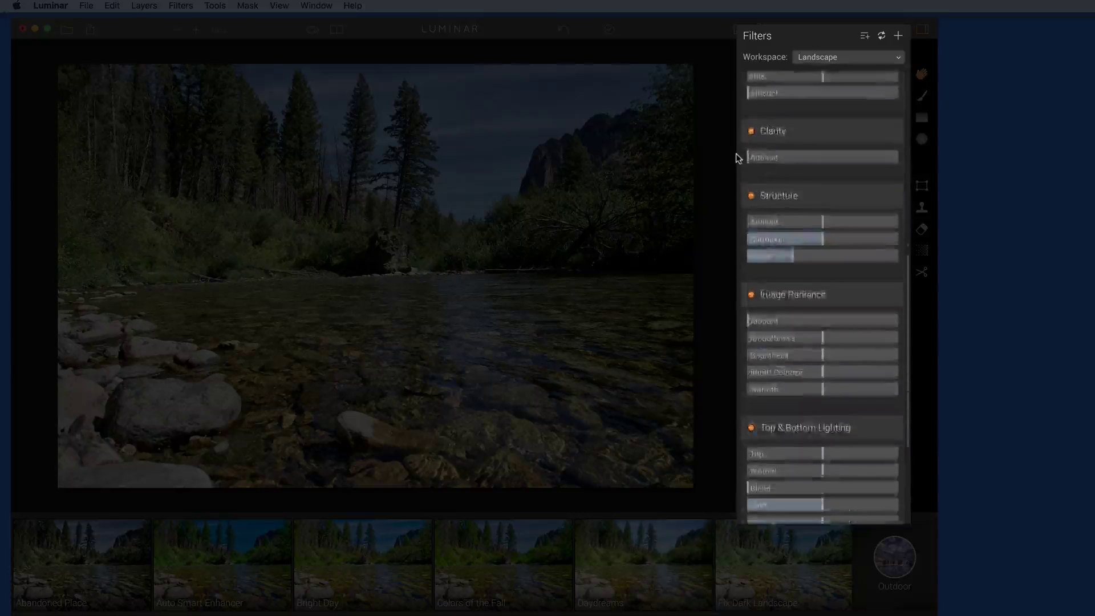
scroll(736, 158, down, 3)
scroll(736, 158, up, 8)
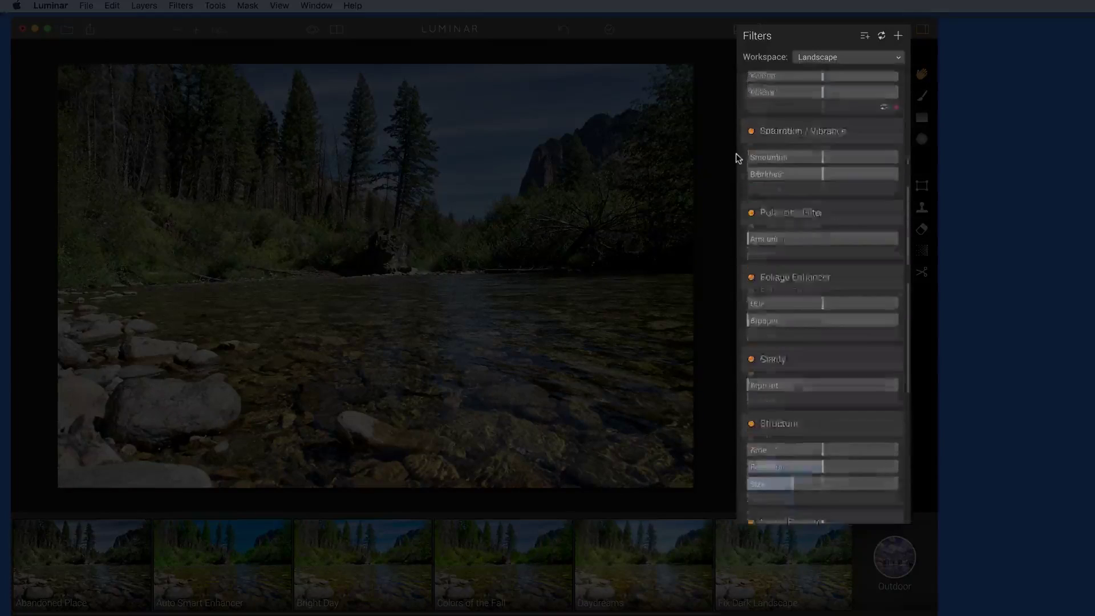
scroll(735, 153, up, 4)
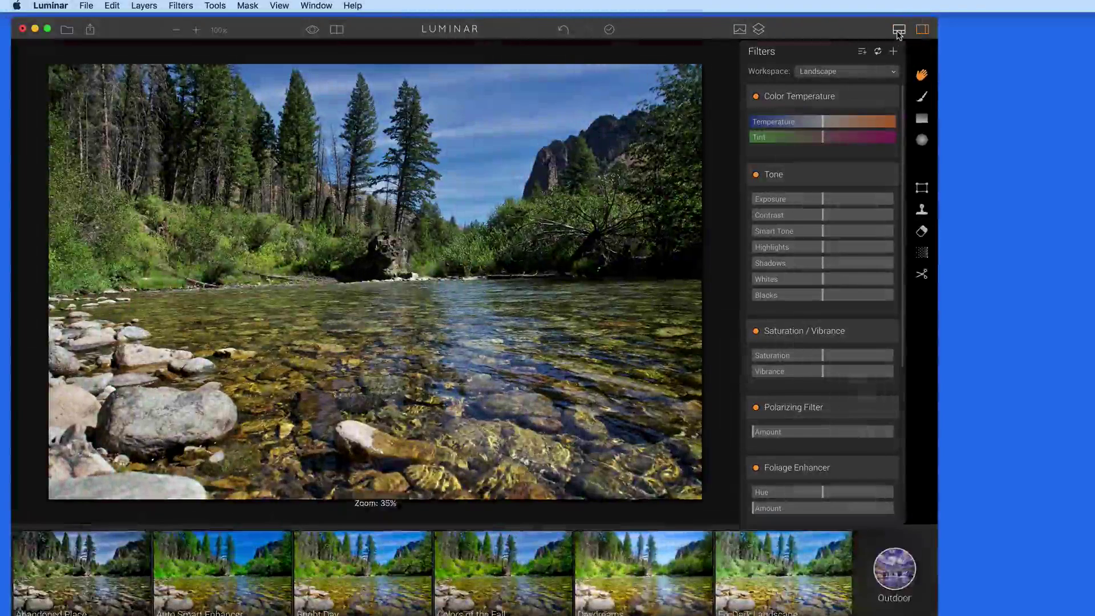
Step: Hide the preset strip; set Exposure -0.55, Vibrance 11, Polarizing 35, Clarity 24, Radiance 18, Vignette -10
click(899, 31)
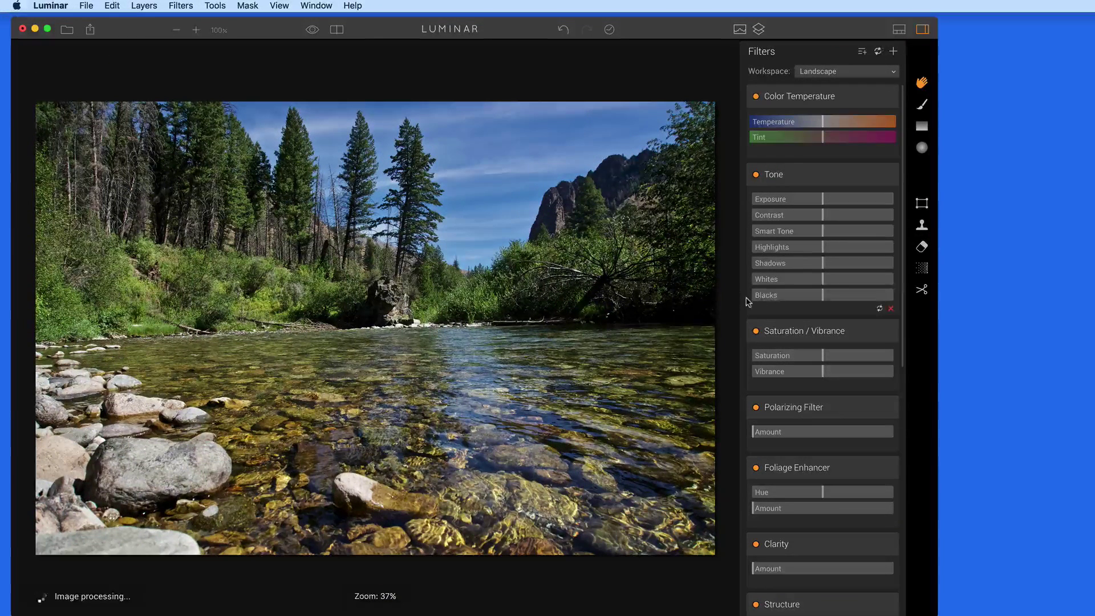
scroll(747, 302, down, 1)
scroll(747, 302, down, 4)
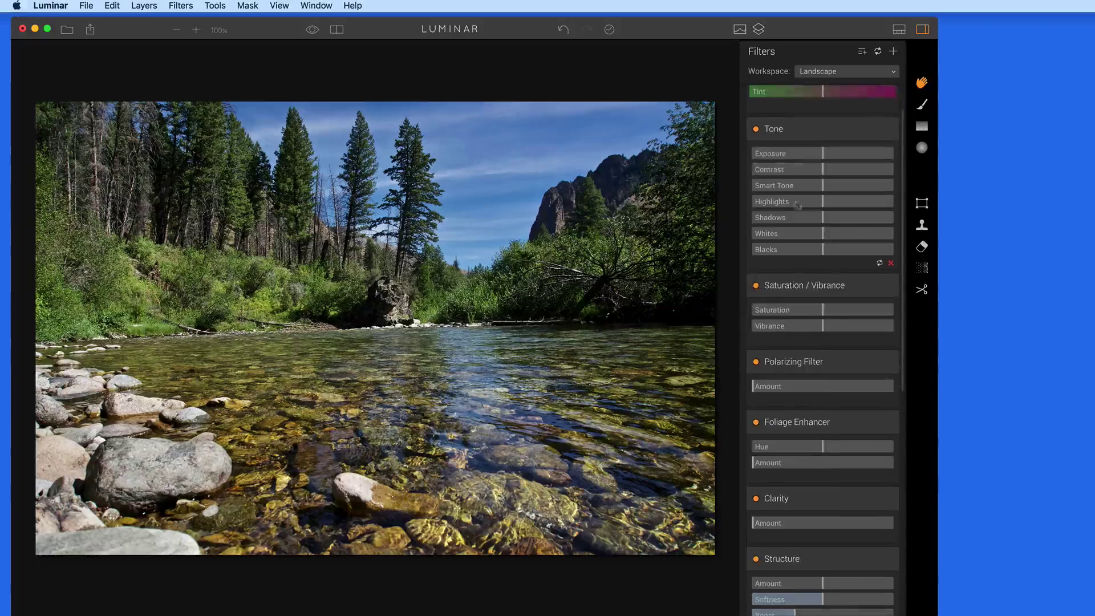
drag(822, 157, 834, 221)
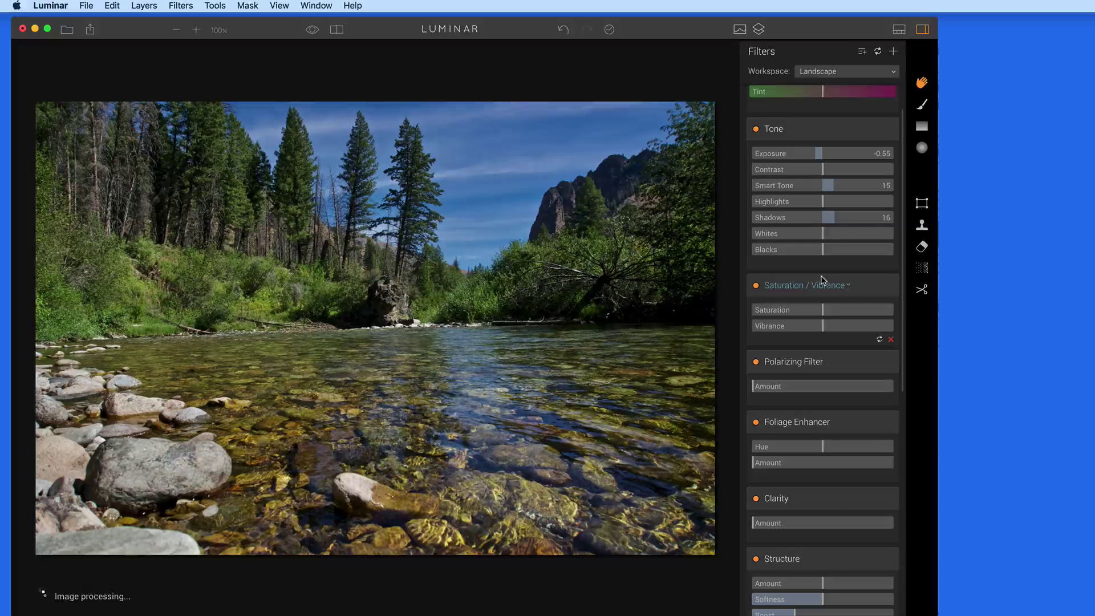
drag(827, 310, 830, 326)
drag(769, 386, 824, 389)
scroll(810, 388, down, 3)
drag(759, 403, 778, 383)
scroll(809, 422, down, 2)
scroll(810, 462, down, 8)
scroll(787, 399, down, 6)
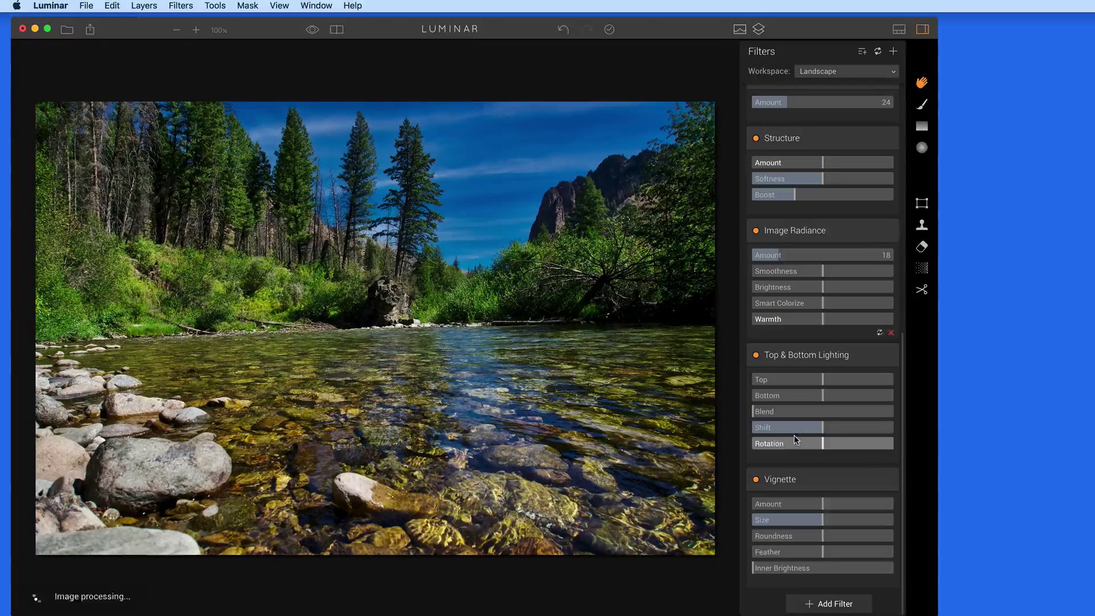
mouse_move(822, 504)
mouse_down()
mouse_move(806, 504)
mouse_move(817, 505)
mouse_up()
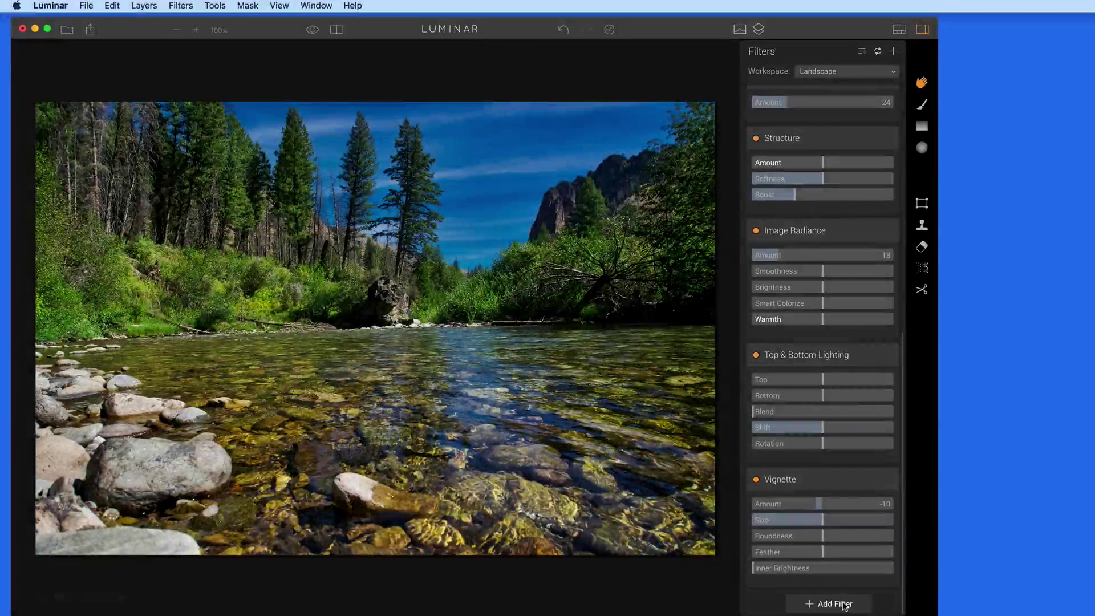
Step: Add an Orton Effect filter with Softness 21
click(844, 605)
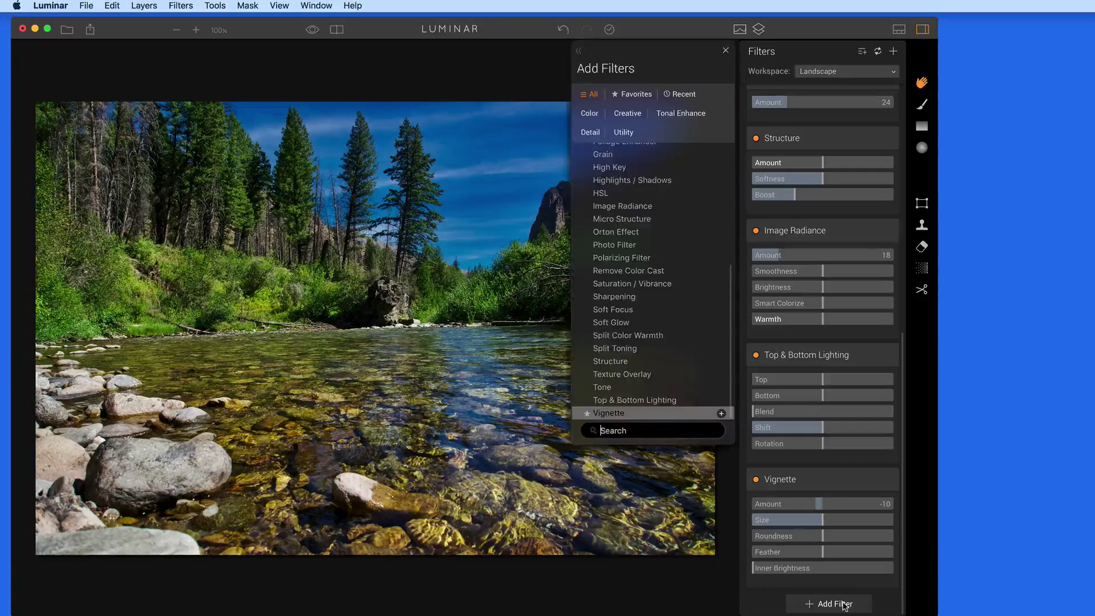
click(620, 232)
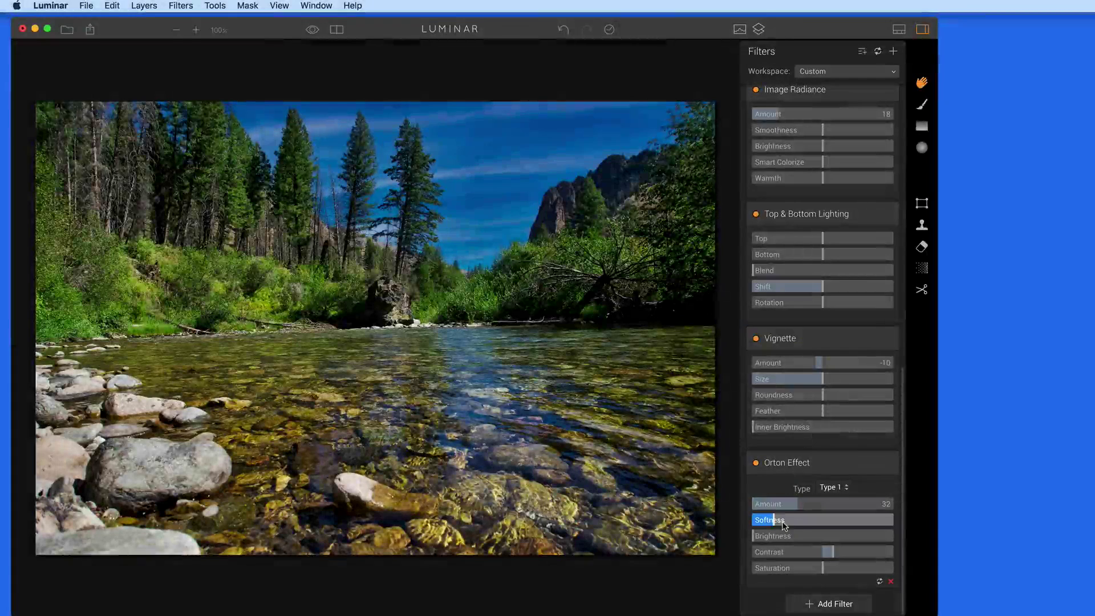
drag(797, 519, 784, 525)
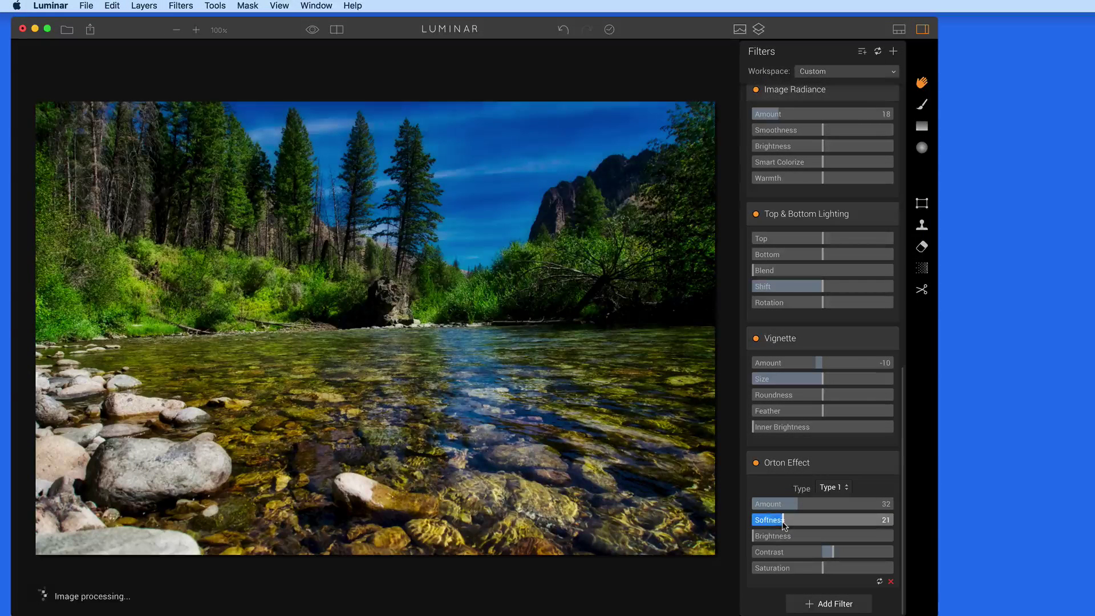
Step: Add an HSL filter with Red saturation -17 and Orange saturation -8
click(823, 604)
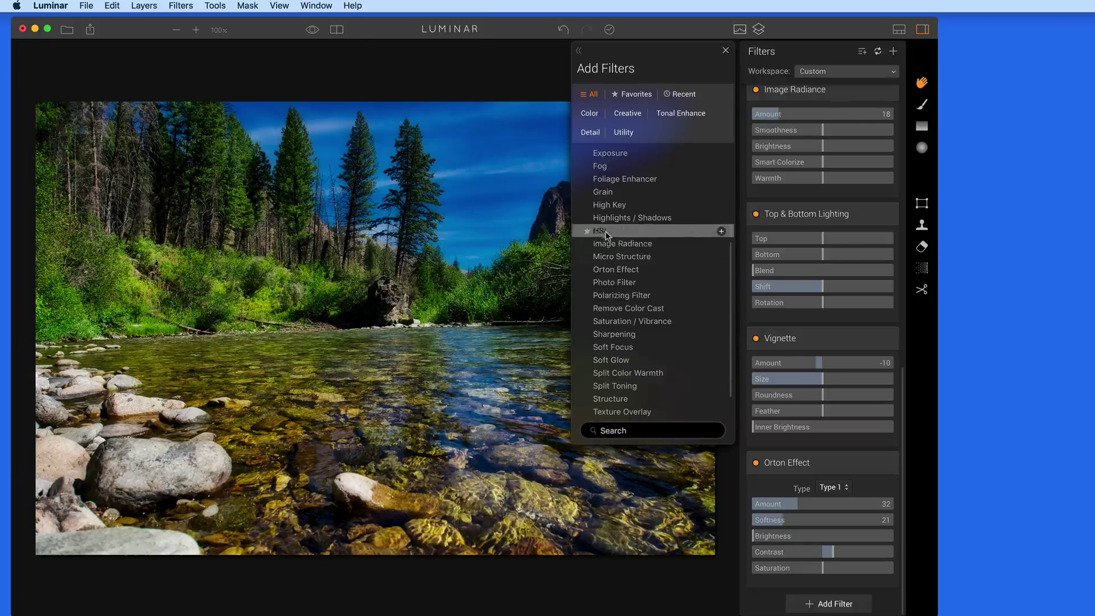
click(606, 233)
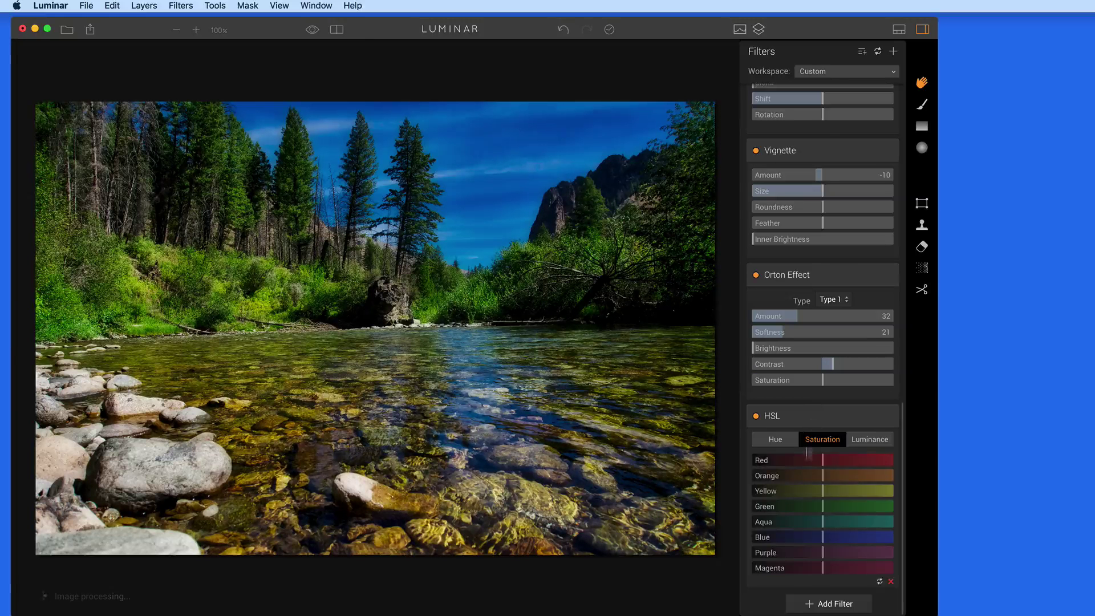
click(815, 476)
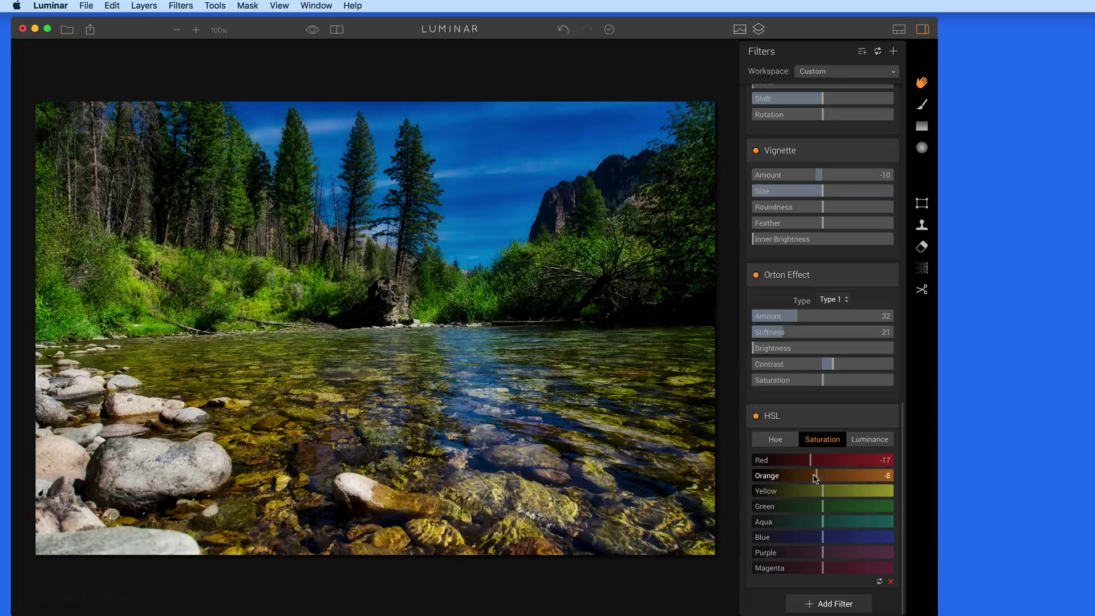
Step: Remove the Top & Bottom Lighting filter
scroll(815, 478, up, 10)
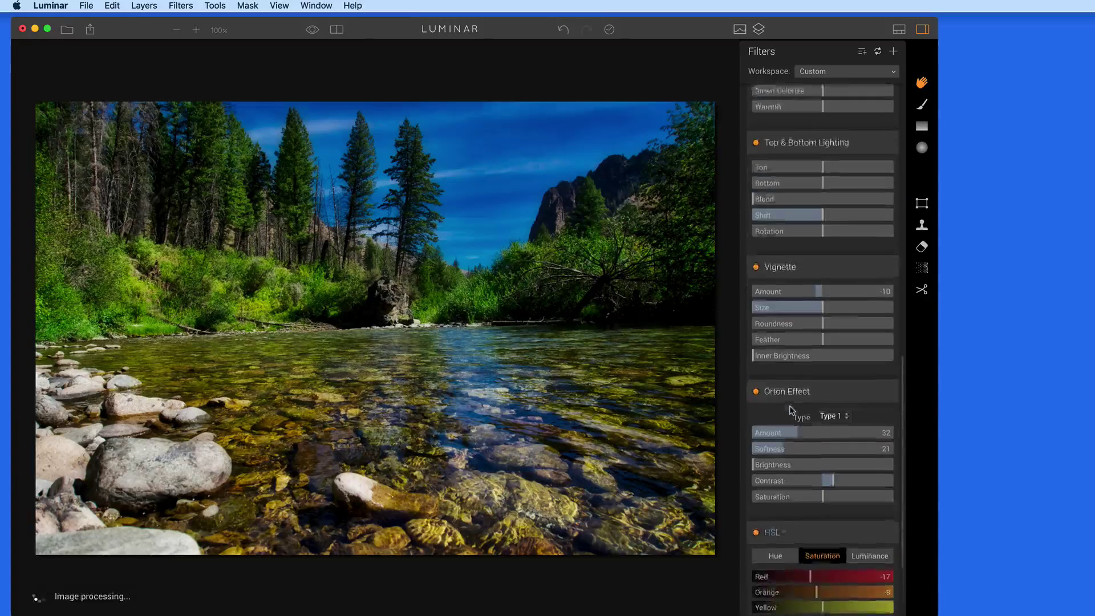
mouse_move(895, 420)
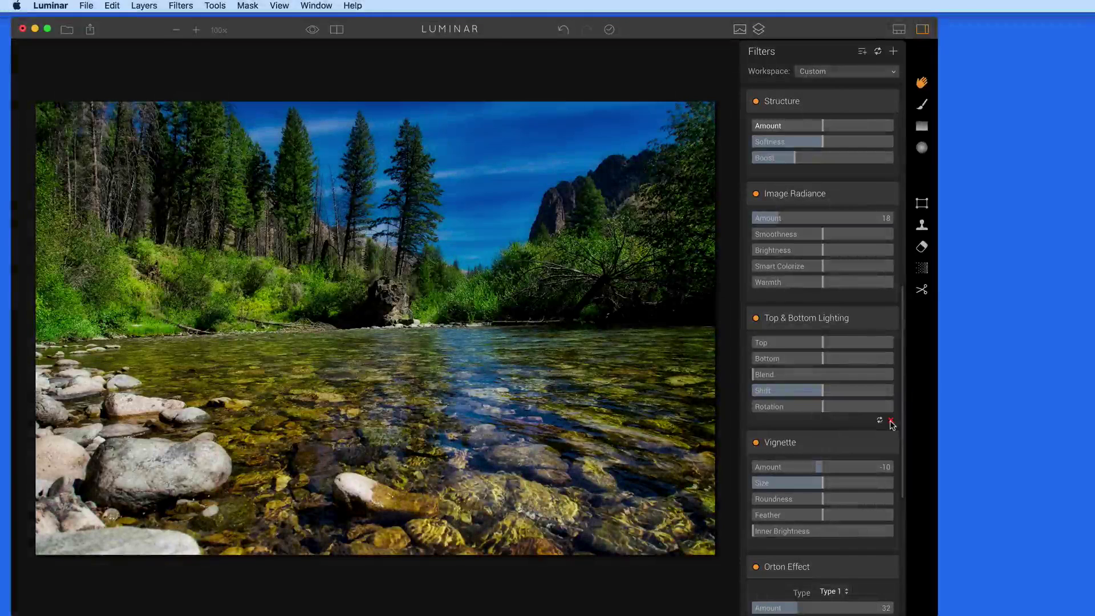
click(891, 421)
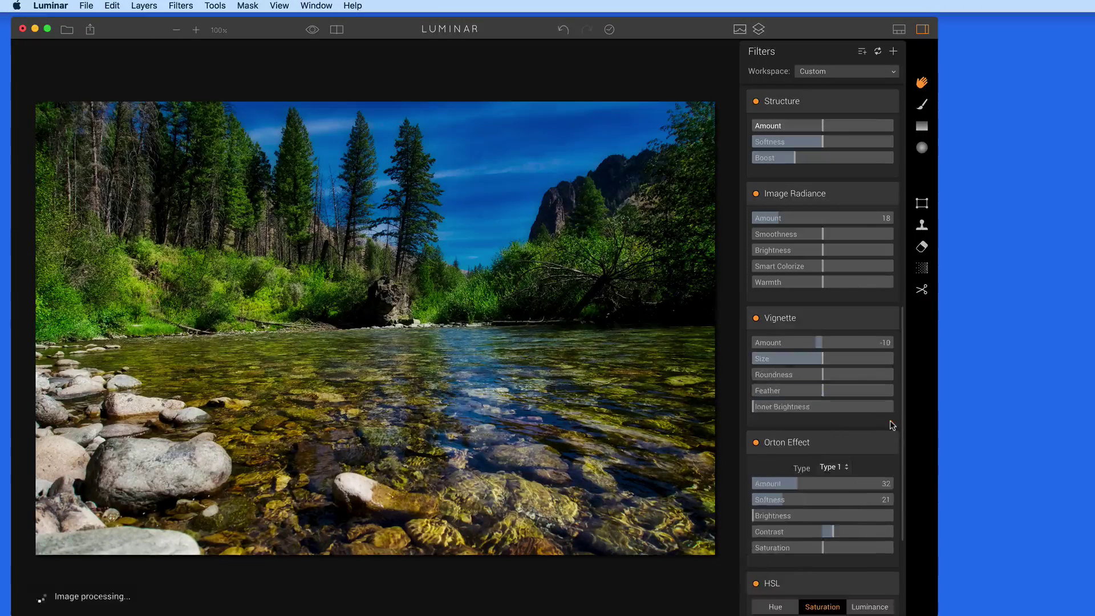
scroll(821, 357, up, 10)
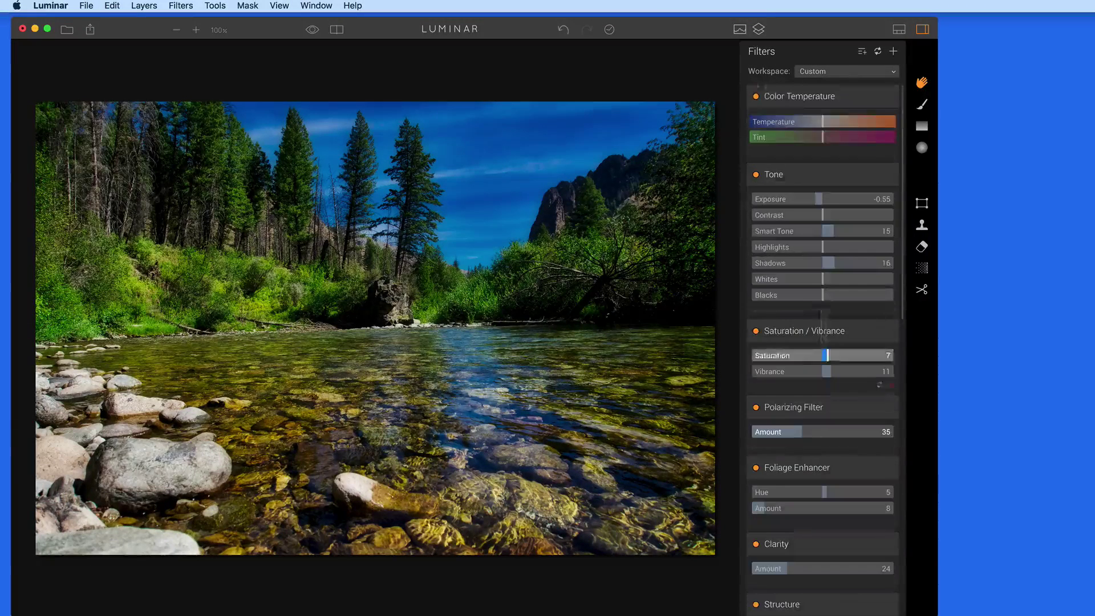
Step: Save the current filter stack as a new workspace named 'Custom Landscape'
click(843, 71)
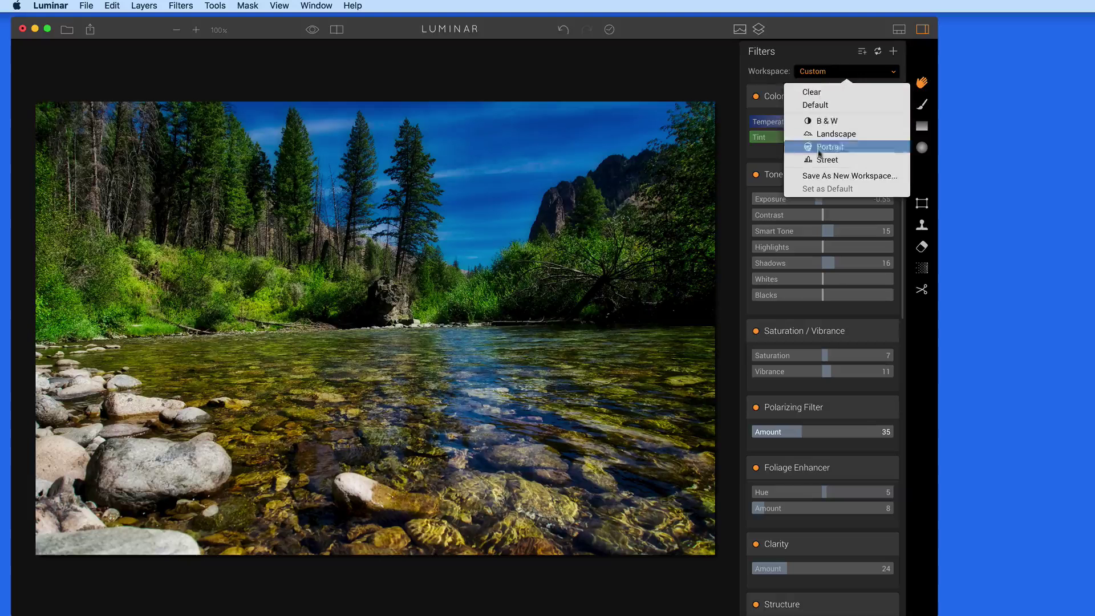
click(794, 176)
text(Custom Landscape)
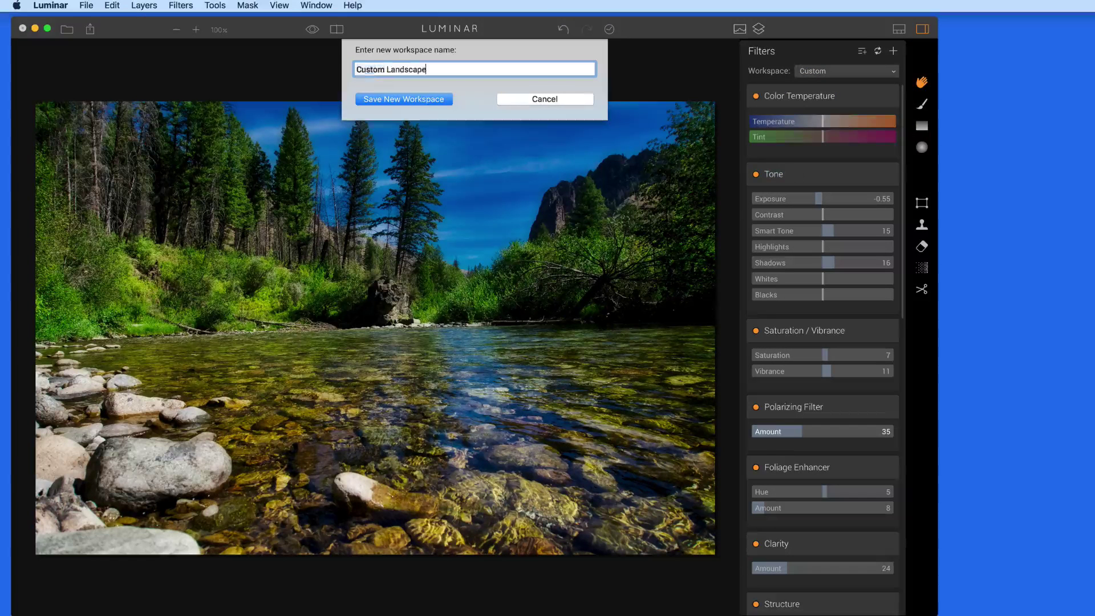
click(427, 100)
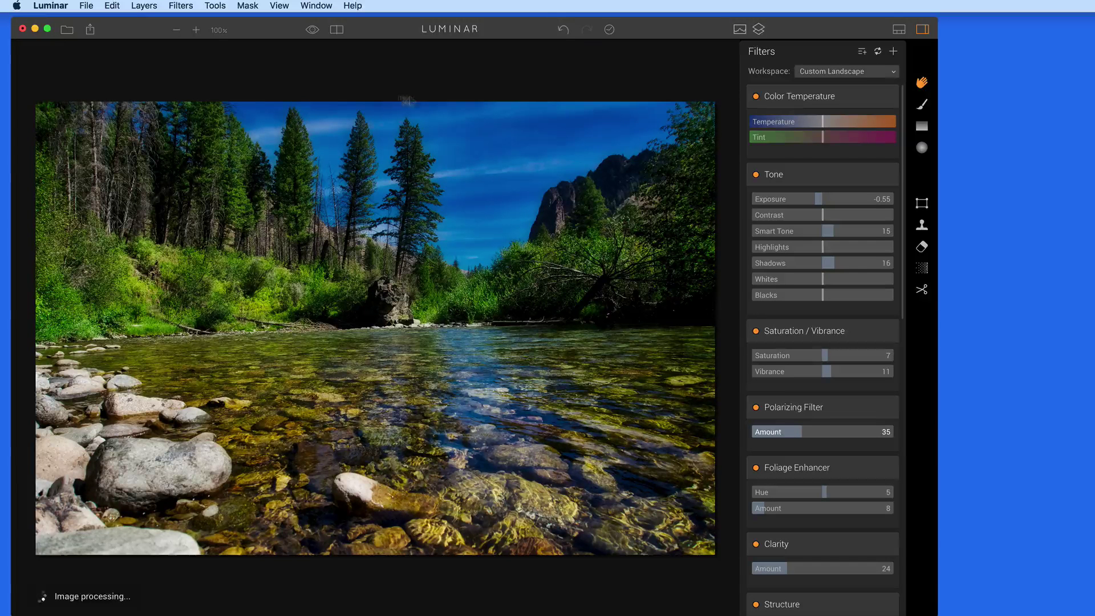
Step: Open the seascape photo DSC03529.jpg from the Desktop folder
click(67, 30)
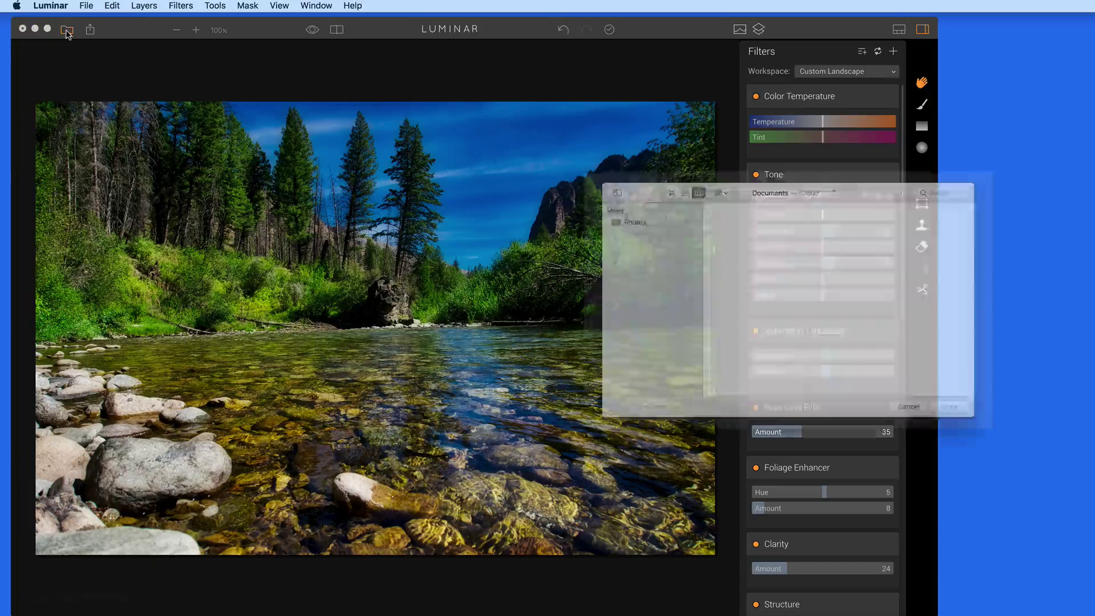
click(613, 228)
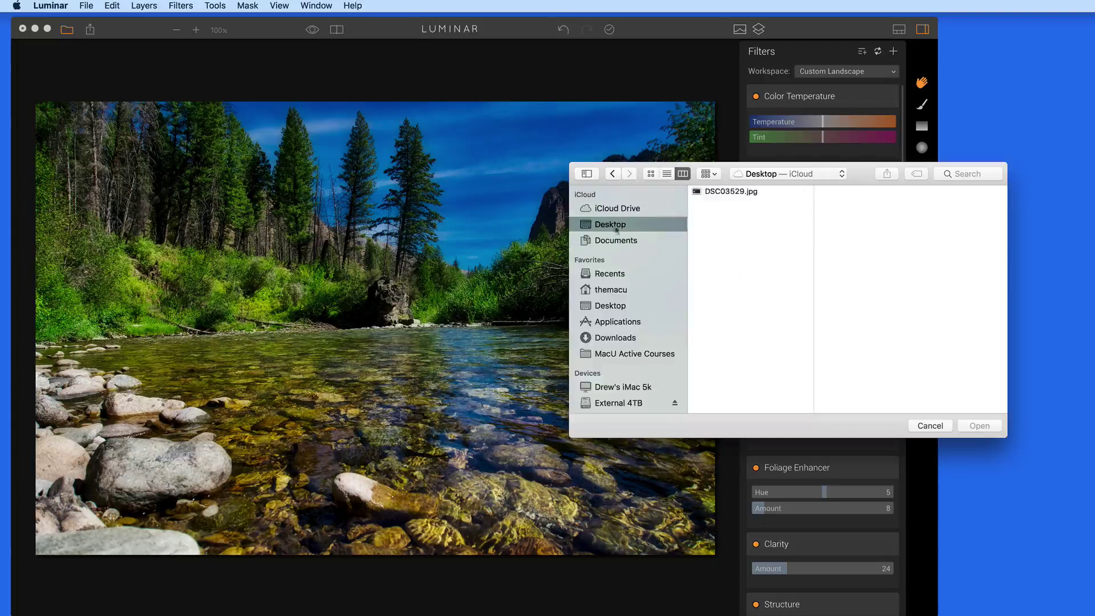
double_click(733, 191)
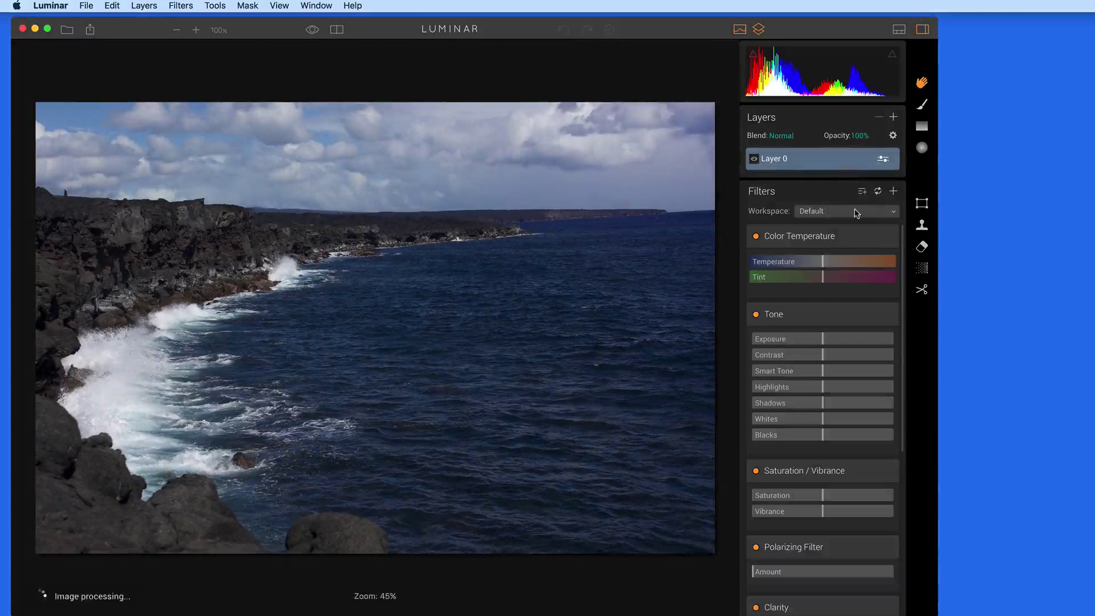
click(859, 212)
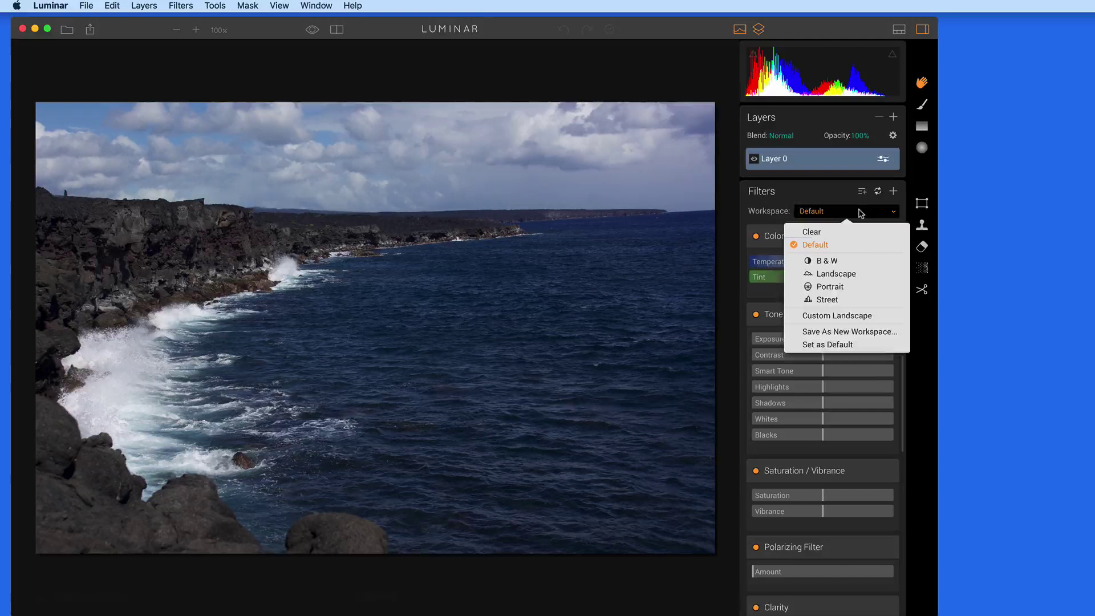
Step: Apply the Custom Landscape workspace and set the seascape's Exposure to 0.46
click(857, 314)
scroll(858, 317, down, 15)
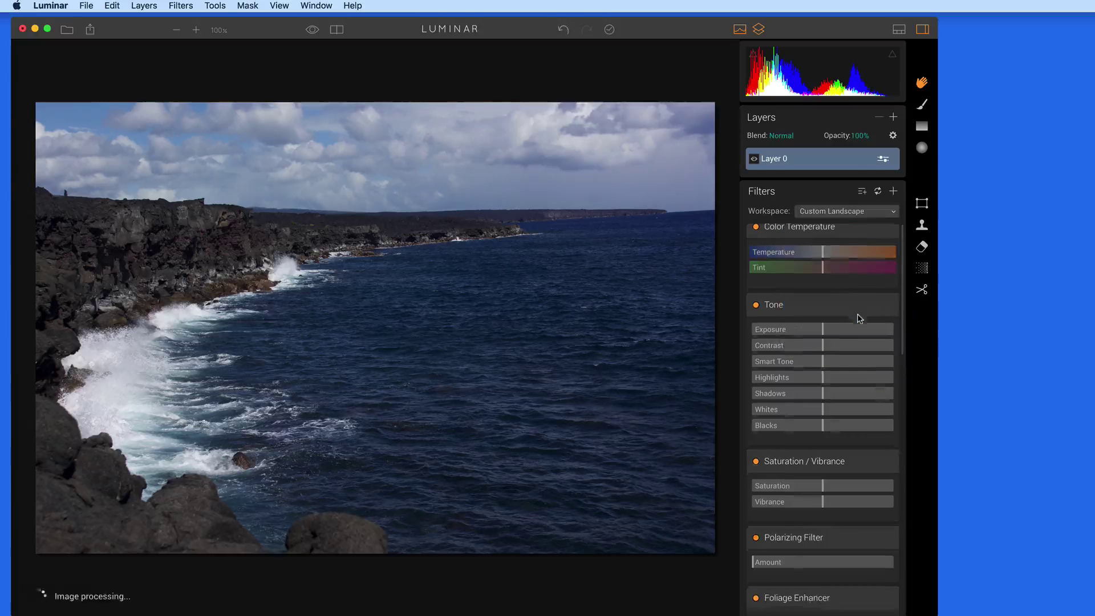
scroll(859, 319, up, 10)
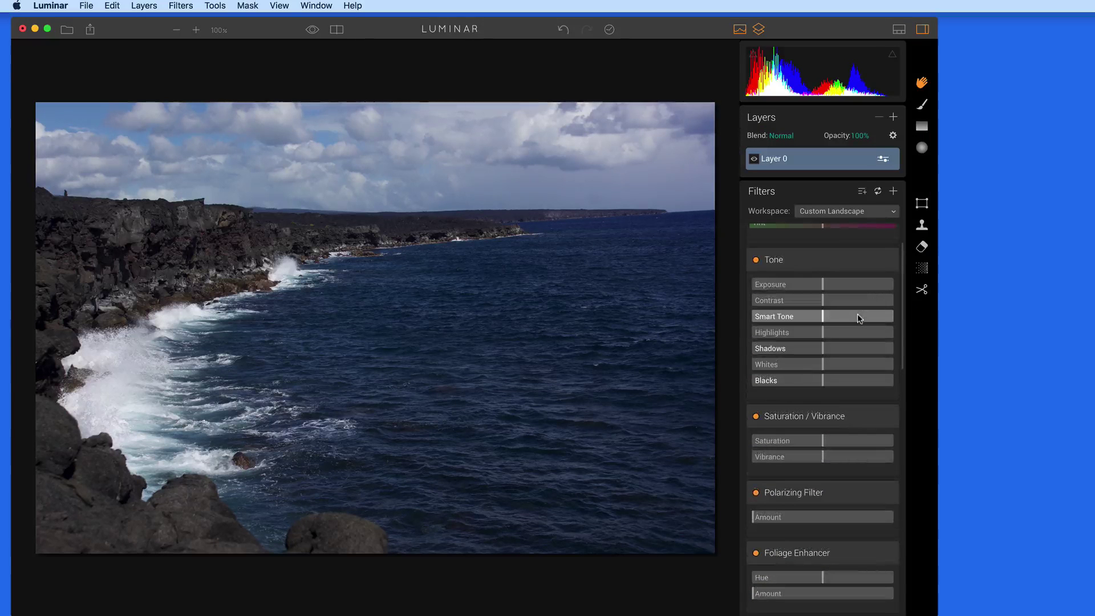
scroll(857, 318, up, 2)
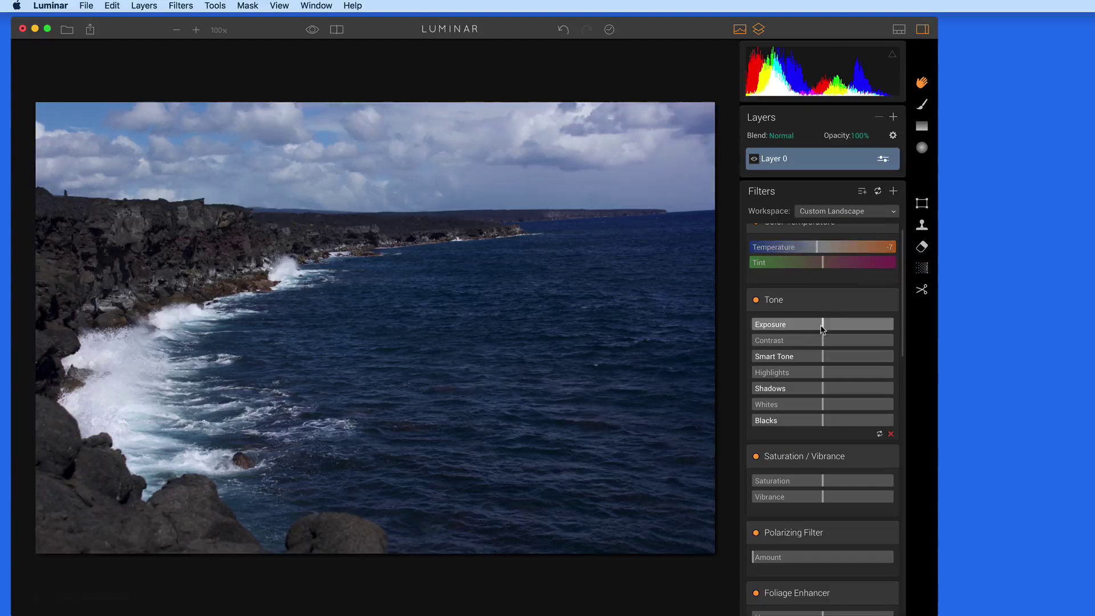
drag(822, 324, 778, 330)
Step: Pull Highlights to -68, boost saturation, and set Polarizing 41, Structure Boost 37, Radiance 28
scroll(792, 373, down, 2)
scroll(821, 365, down, 3)
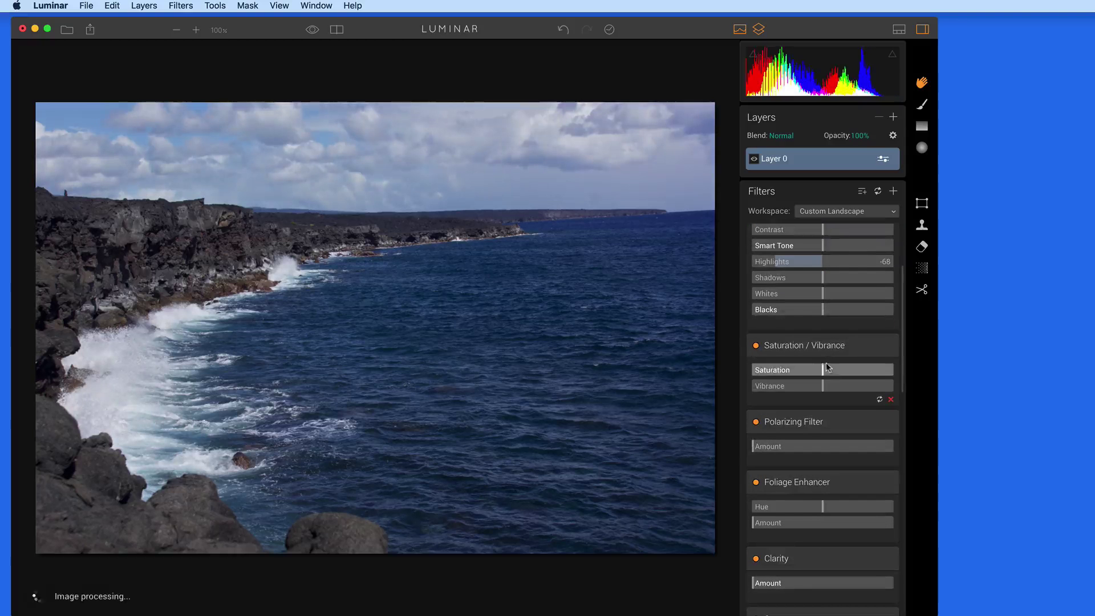
drag(822, 371, 840, 387)
scroll(838, 387, down, 6)
drag(779, 306, 804, 366)
scroll(811, 360, down, 7)
scroll(798, 393, down, 6)
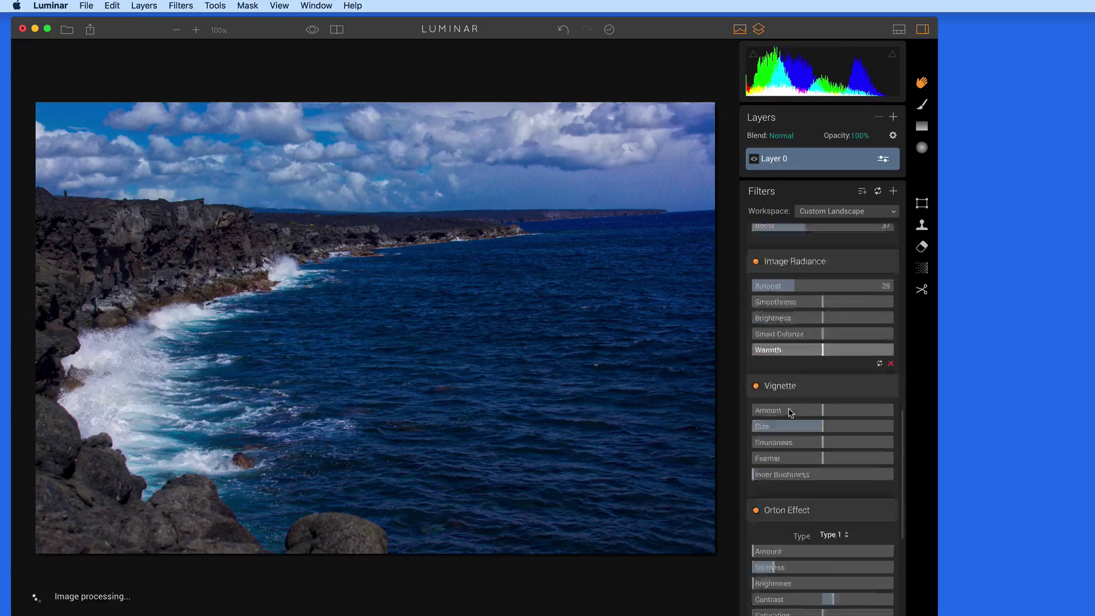